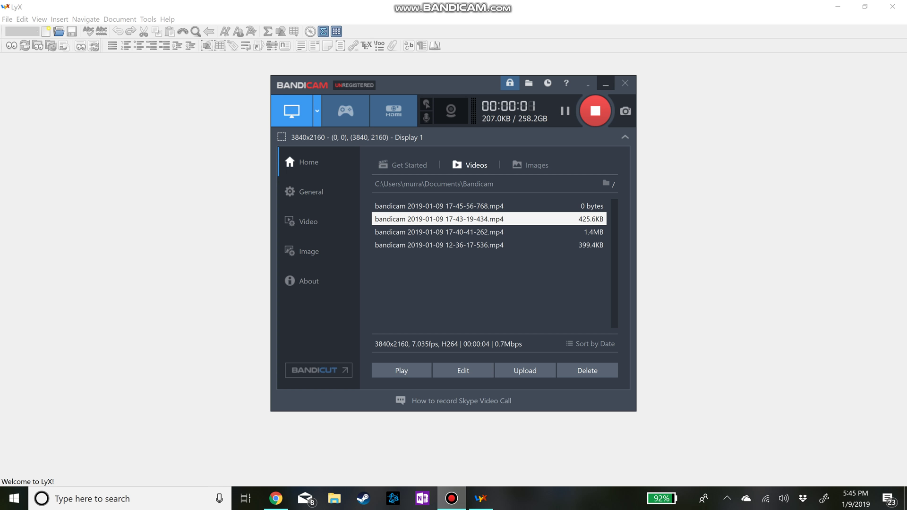
{"action": "left_click", "coordinate": [605, 84]}
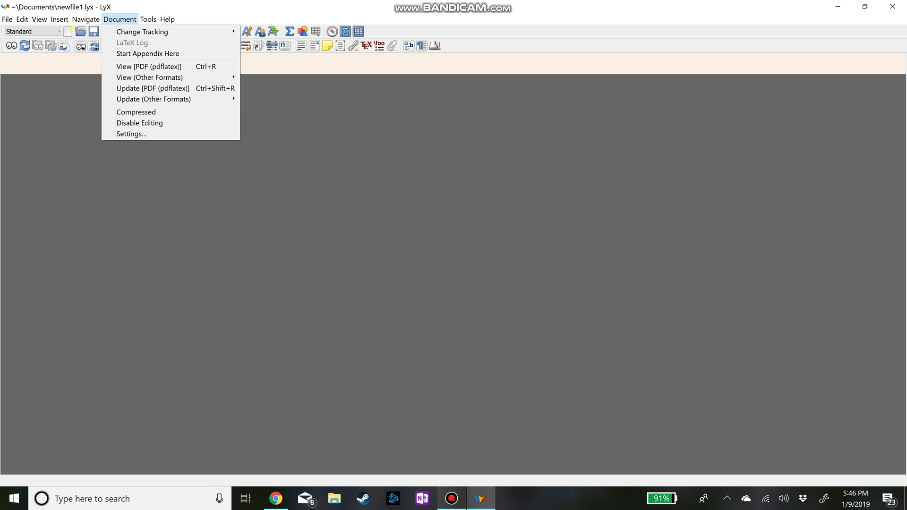
Open the document settings of newfile1.lyx.
{"action": "key", "text": "Down"}
{"action": "key", "text": "Down"}
{"action": "key", "text": "Down"}
{"action": "key", "text": "Down"}
{"action": "key", "text": "Down"}
{"action": "key", "text": "Down"}
{"action": "key", "text": "Down"}
{"action": "key", "text": "Down"}
{"action": "key", "text": "Down"}
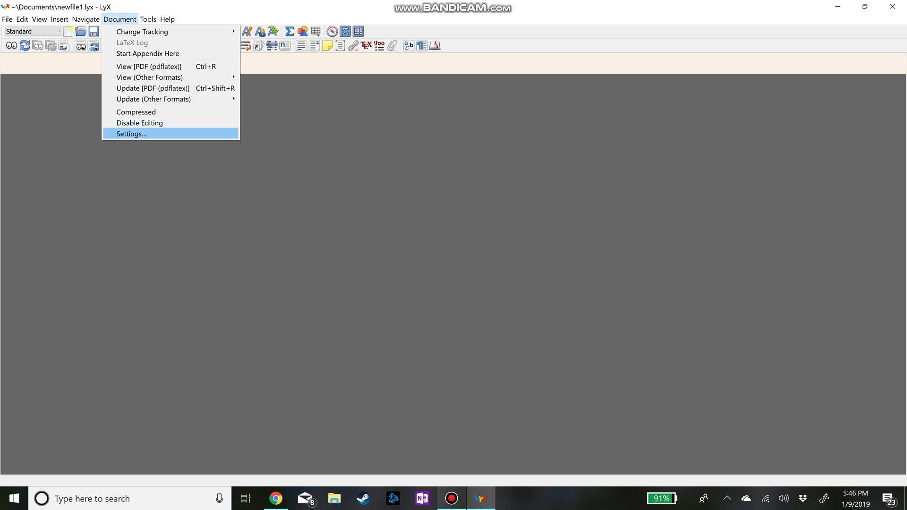
{"action": "key", "text": "Return"}
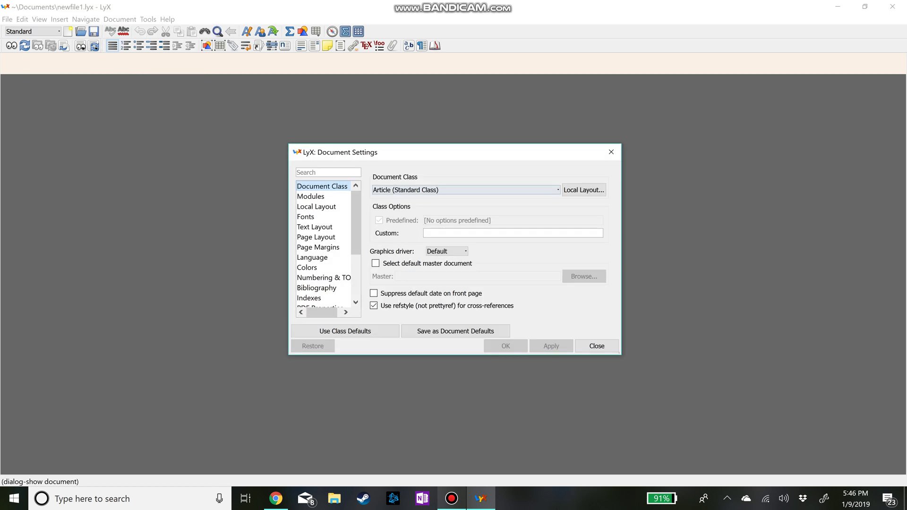
{"action": "key", "text": "Tab"}
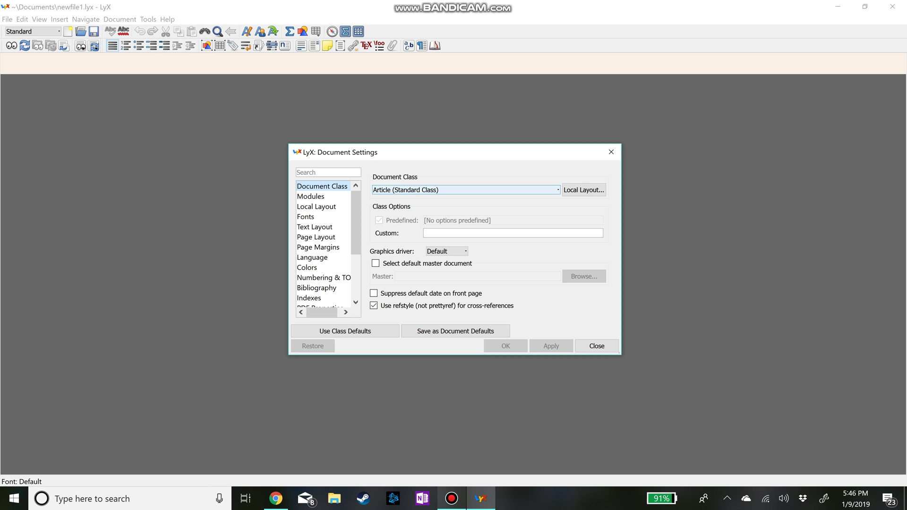
{"action": "key", "text": "shift+Tab"}
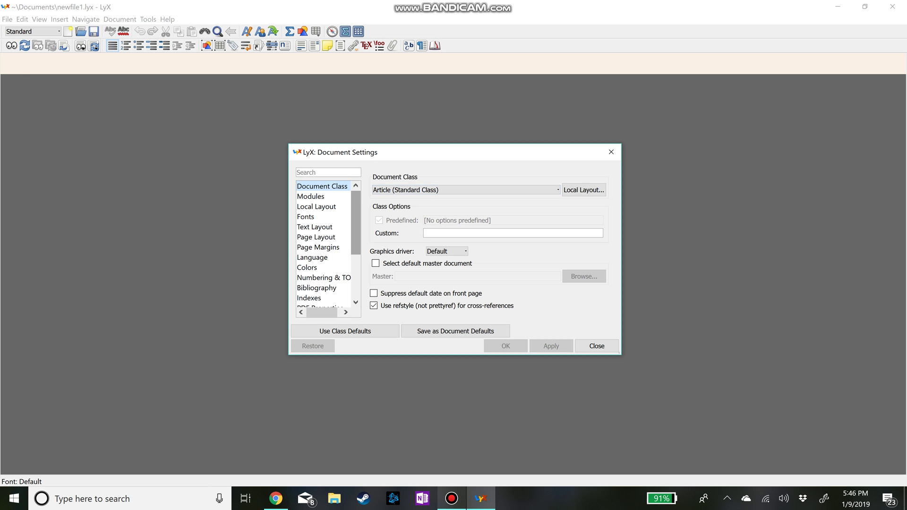
{"action": "key", "text": "Tab"}
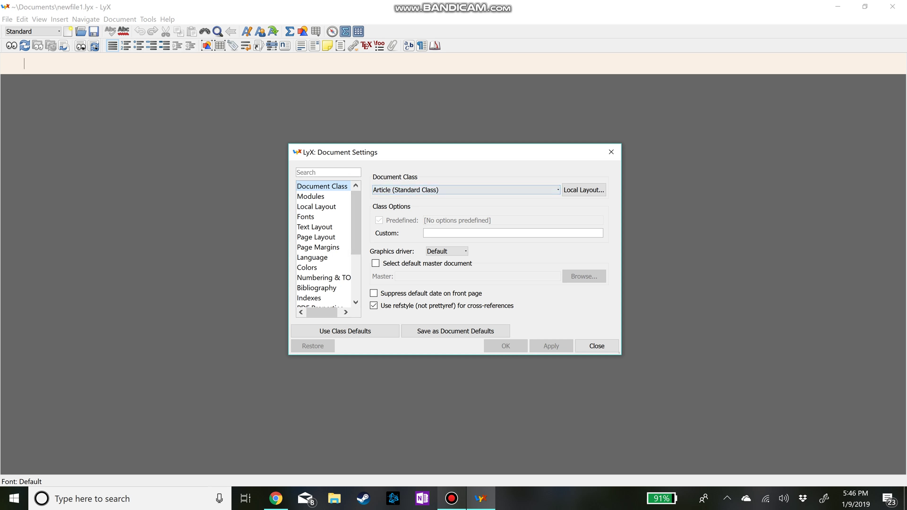
{"action": "key", "text": "shift+Tab"}
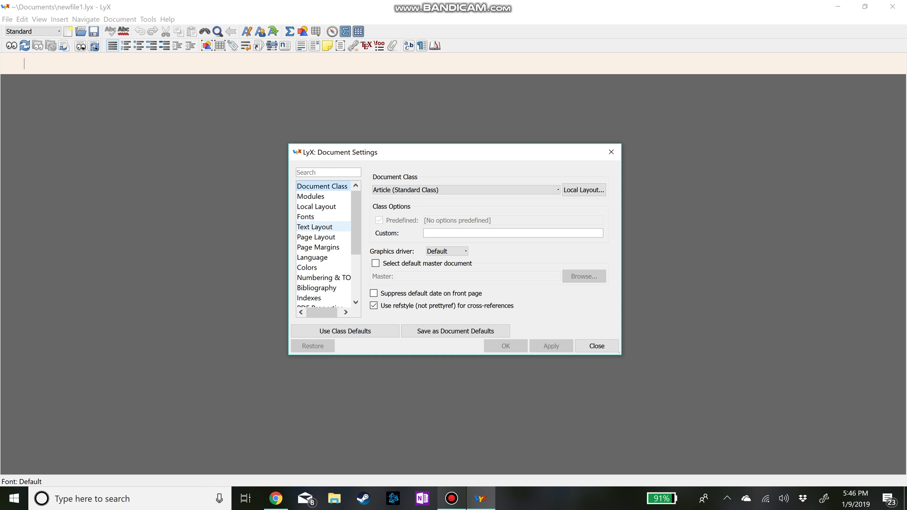
Review the page layout, page margins and float placement settings, and save the current settings as the document defaults.
{"action": "left_click", "coordinate": [315, 237]}
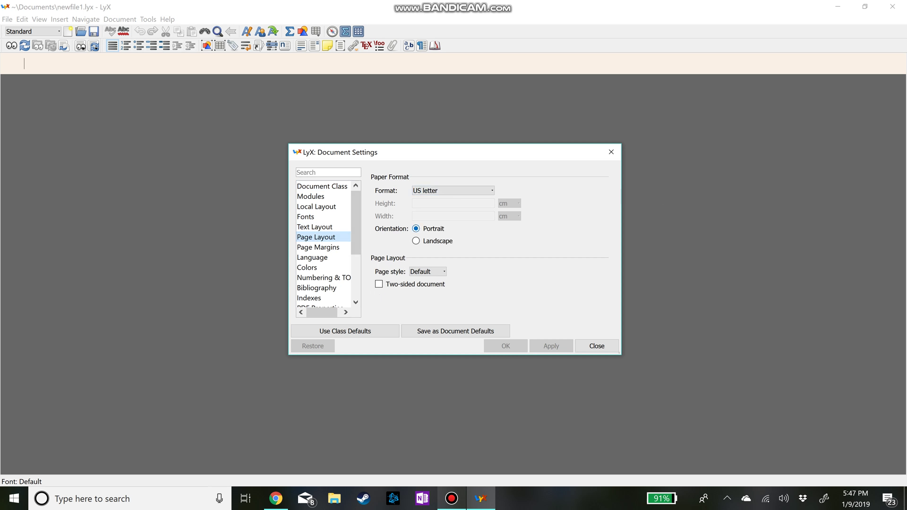
{"action": "left_click", "coordinate": [318, 247]}
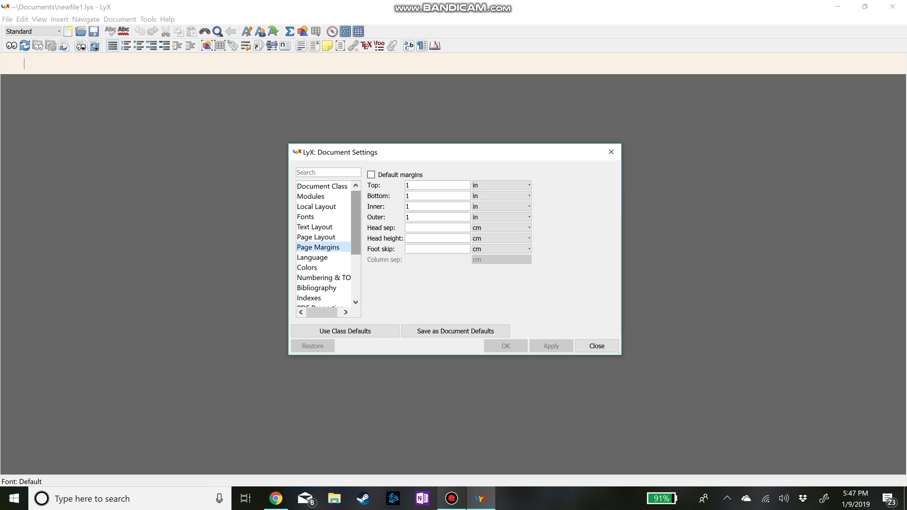
{"action": "scroll", "coordinate": [321, 257], "scroll_direction": "down", "scroll_amount": 2}
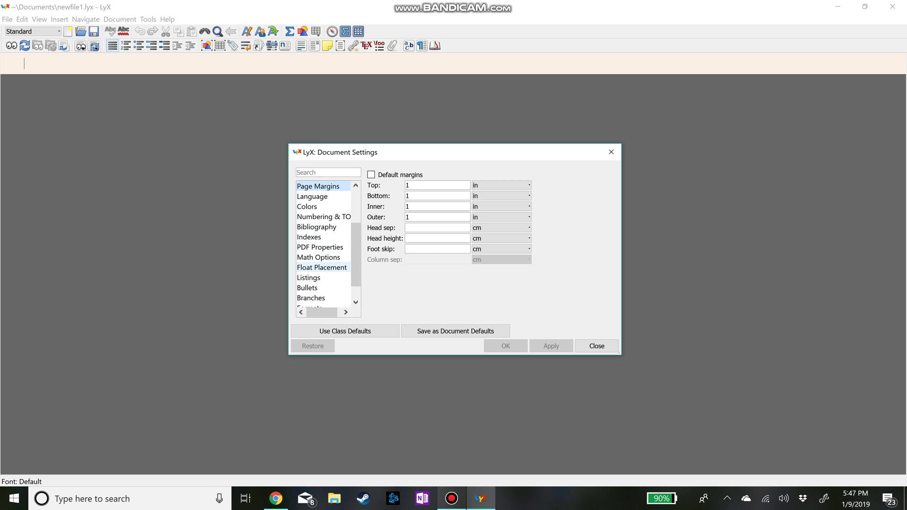
{"action": "left_click", "coordinate": [321, 267]}
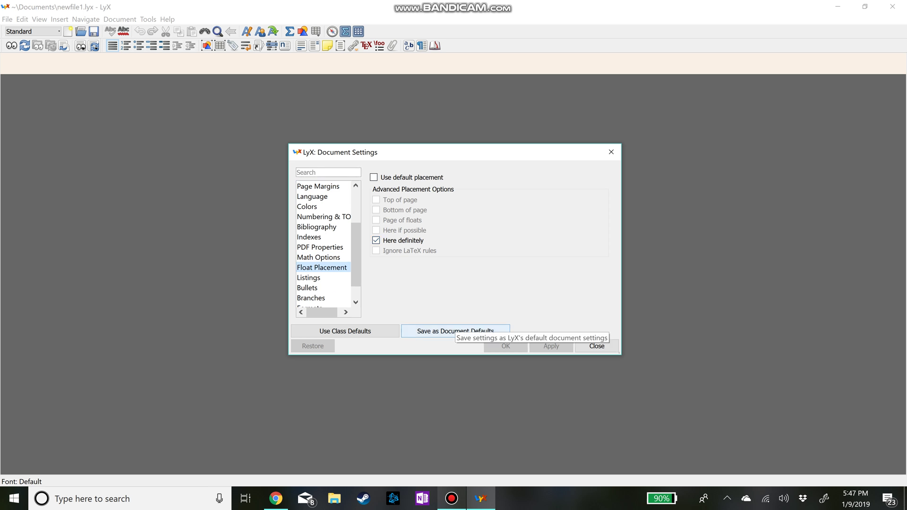
{"action": "left_click", "coordinate": [455, 331]}
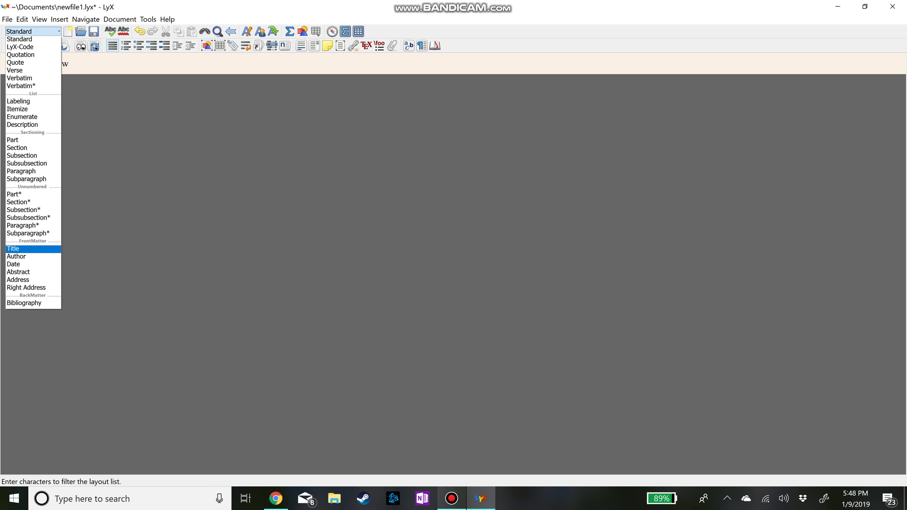
Format "Lyx Review" as Title and add the author's name beneath it in the Author style.
{"action": "key", "text": "Return"}
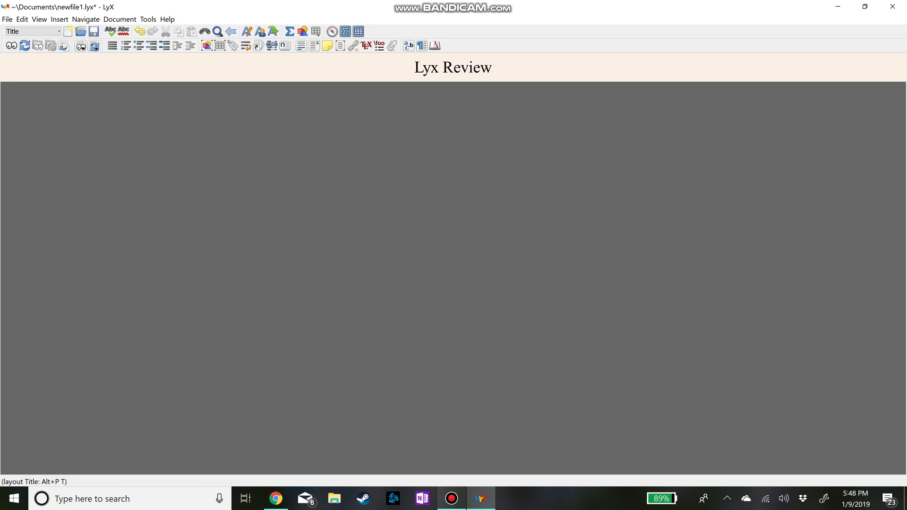
{"action": "key", "text": "Return"}
{"action": "type", "text": "Patrick Nelson"}
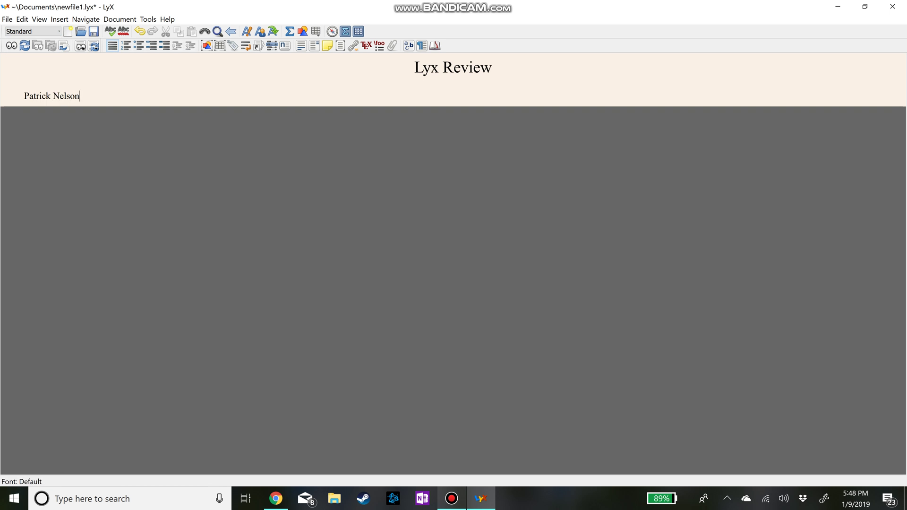
{"action": "left_click", "coordinate": [32, 31]}
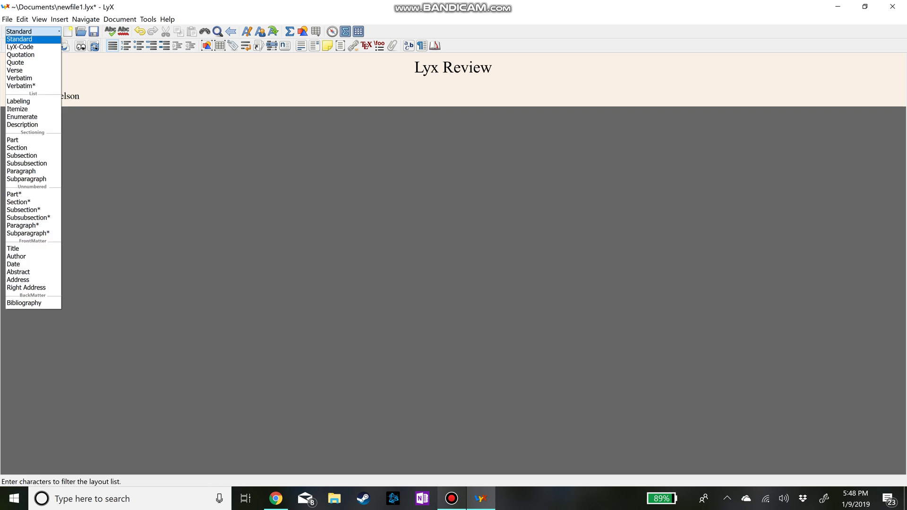
{"action": "key", "text": "Return"}
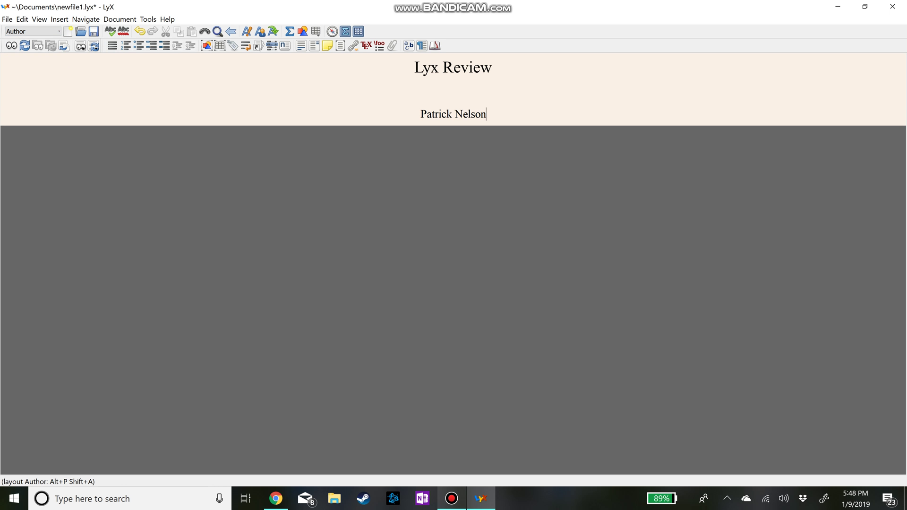
Add the heading "Equations" below the author line in the Subsubsection style.
{"action": "key", "text": "Return"}
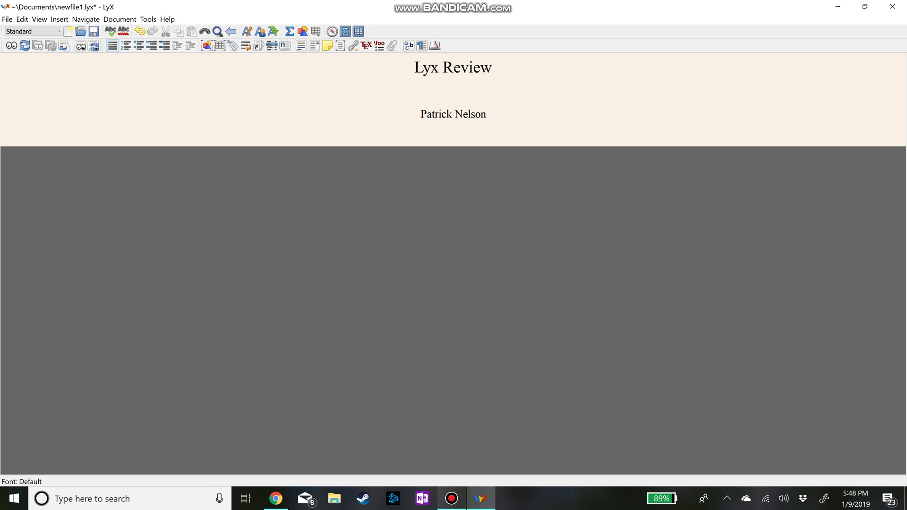
{"action": "type", "text": "Equations"}
{"action": "left_click", "coordinate": [33, 31]}
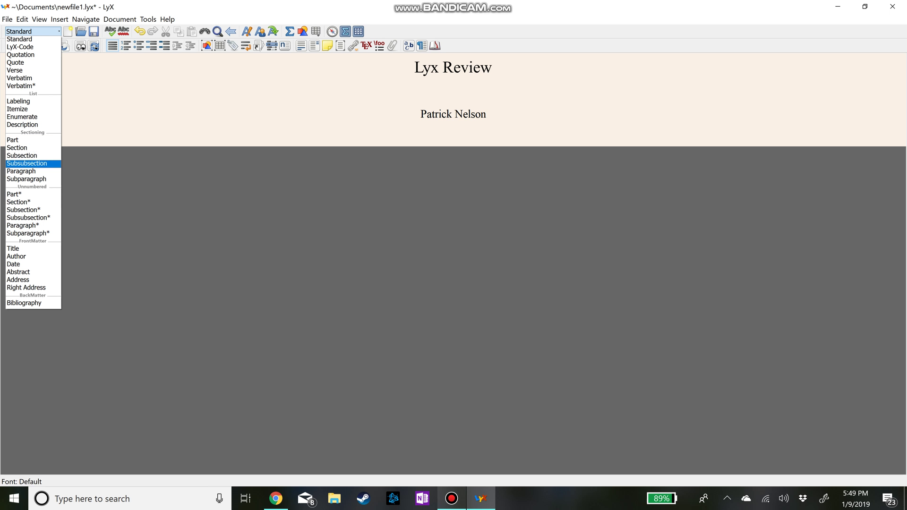
{"action": "left_click", "coordinate": [26, 163]}
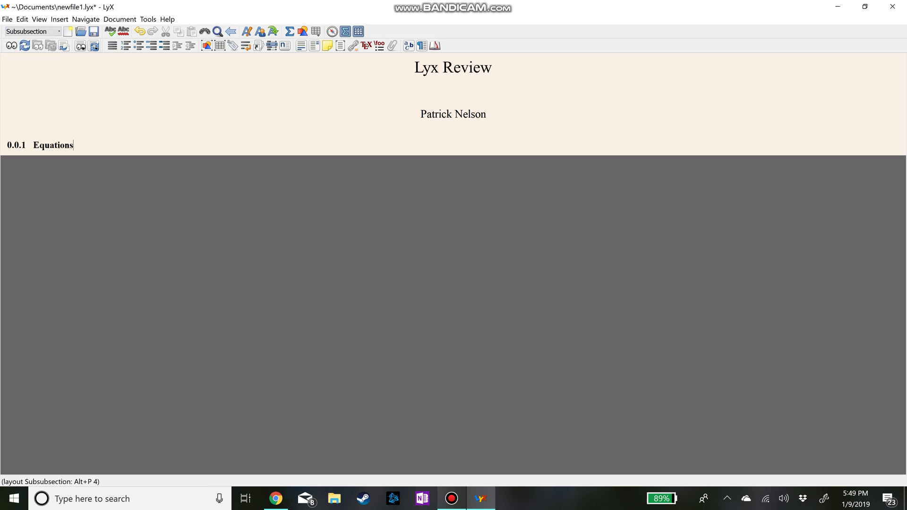
Change the "Equations" heading to the unnumbered Subsubsection* style.
{"action": "left_click", "coordinate": [33, 31]}
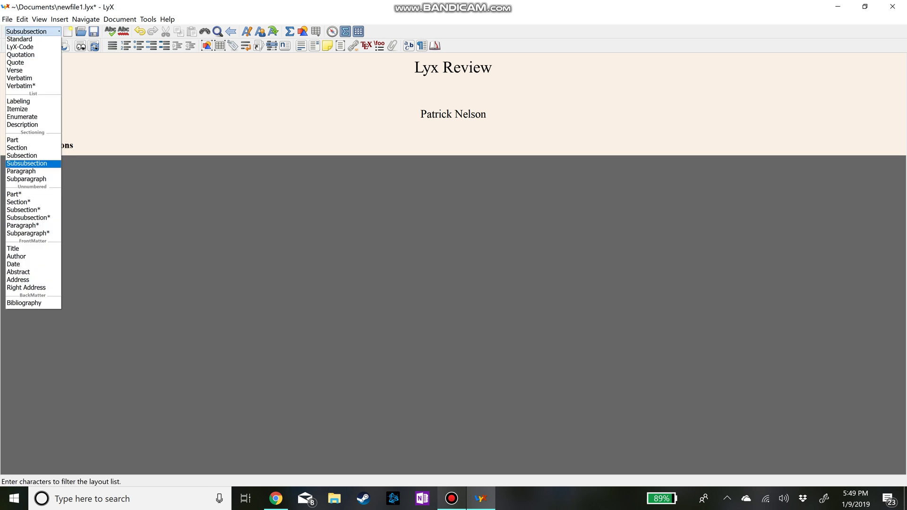
{"action": "key", "text": "Down"}
{"action": "key", "text": "Down"}
{"action": "key", "text": "Down"}
{"action": "key", "text": "Down"}
{"action": "key", "text": "Down"}
{"action": "key", "text": "Down"}
{"action": "key", "text": "Return"}
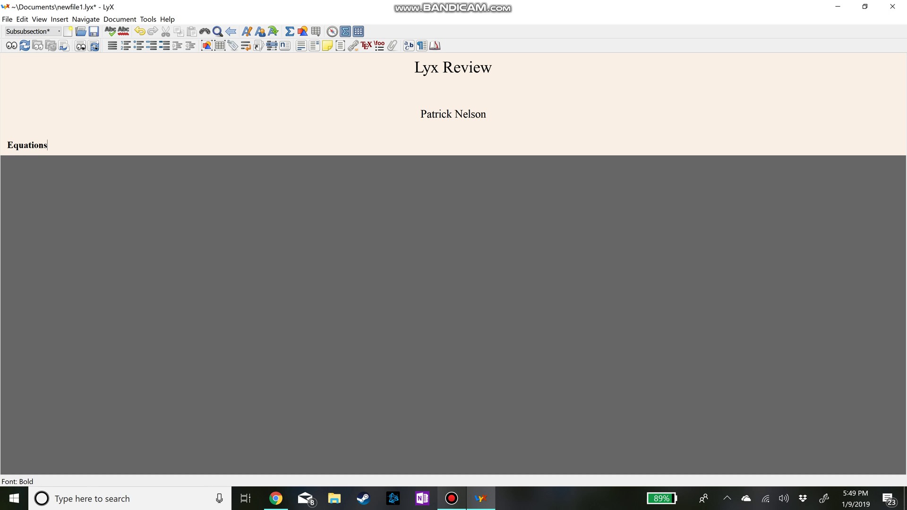
Write the line "To type equations press the shortcut CTRL+SHIFT+N" under the "Equations" heading and start a new paragraph.
{"action": "key", "text": "Return"}
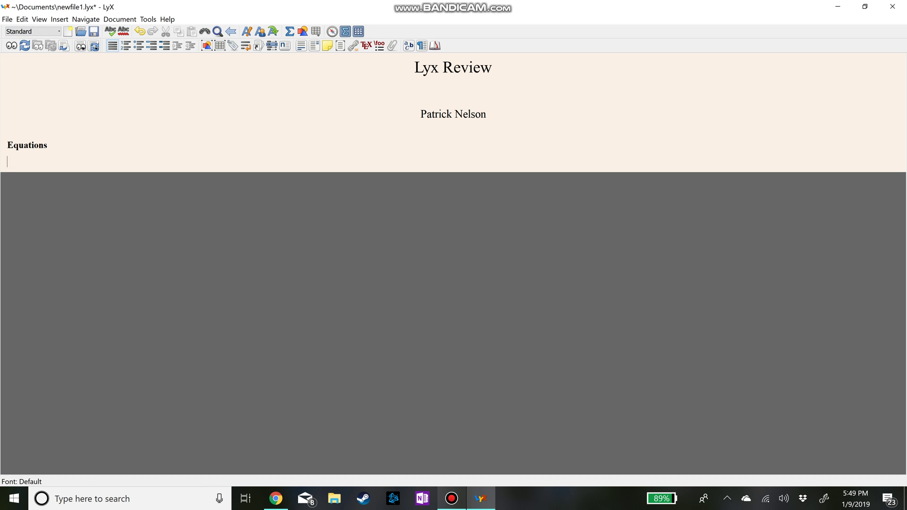
{"action": "type", "text": "To type equations press the s"}
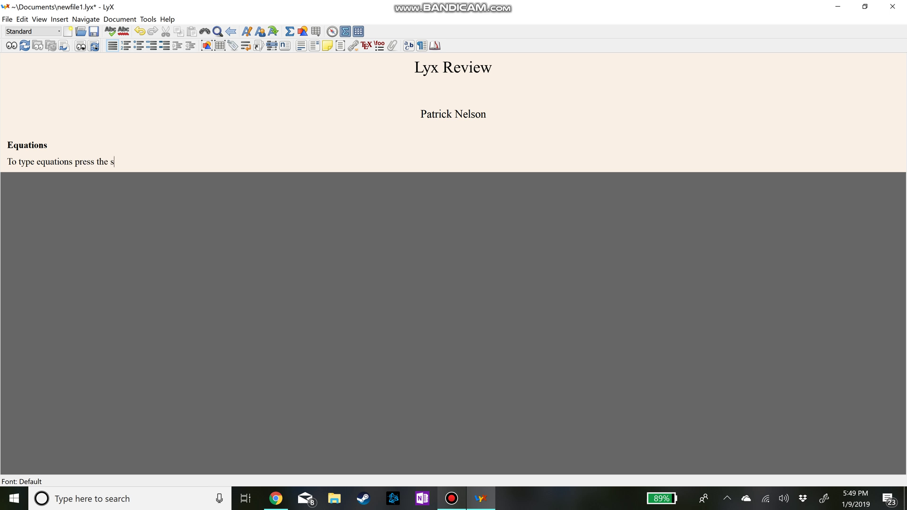
{"action": "type", "text": "hortcut CTRL+SHIF"}
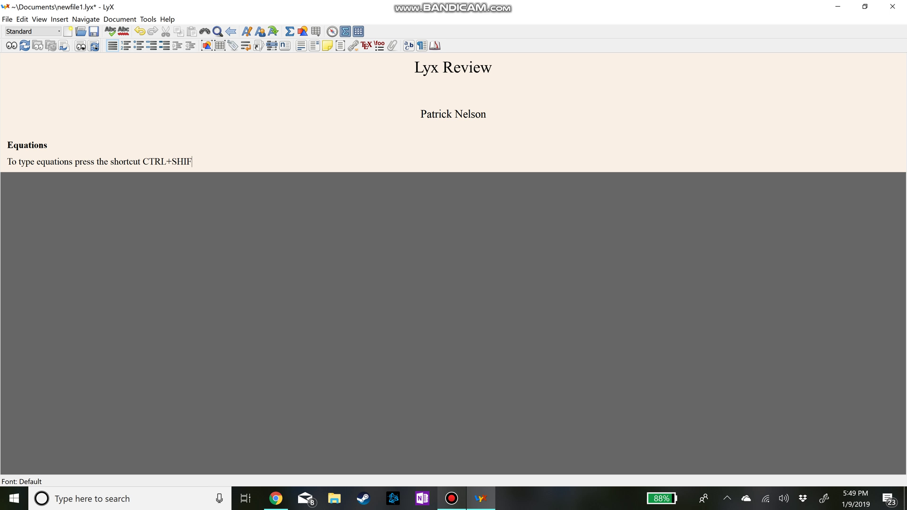
{"action": "type", "text": "T+N"}
{"action": "key", "text": "Return"}
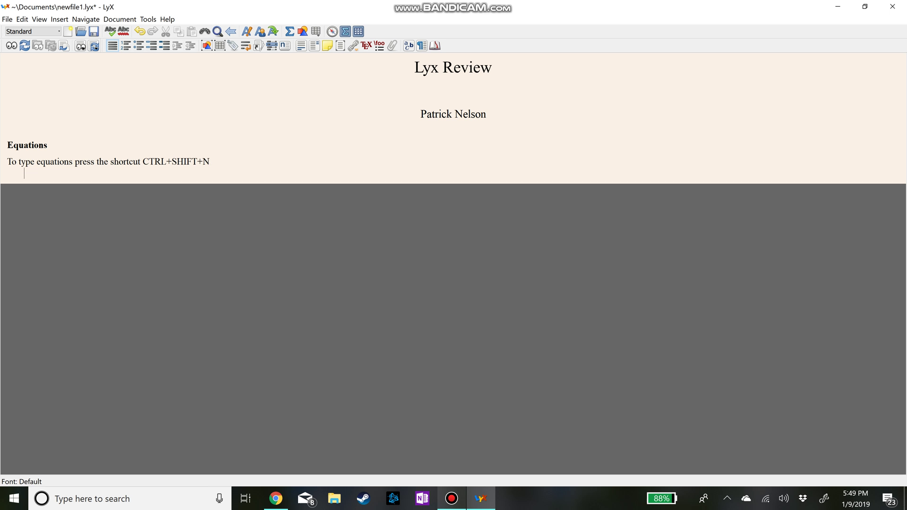
{"action": "key", "text": "ctrl+shift+n"}
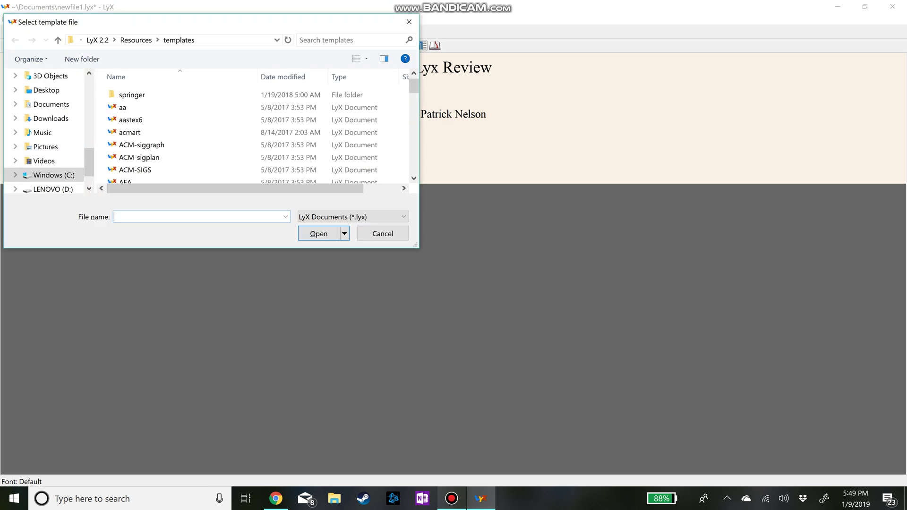
{"action": "key", "text": "Escape"}
{"action": "key", "text": "ctrl+m"}
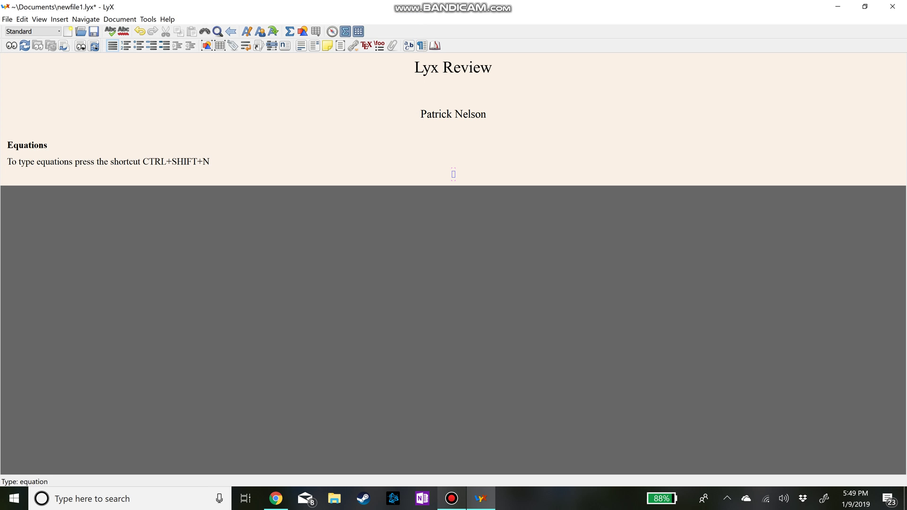
Correct the shortcut at the end of the equations sentence to CTRL+SHIFT+M.
{"action": "left_click", "coordinate": [210, 161]}
{"action": "key", "text": "BackSpace"}
{"action": "type", "text": "M"}
Replace the empty equation with the line "CSTR:" and insert a displayed equation on the line beneath it.
{"action": "left_click", "coordinate": [452, 174]}
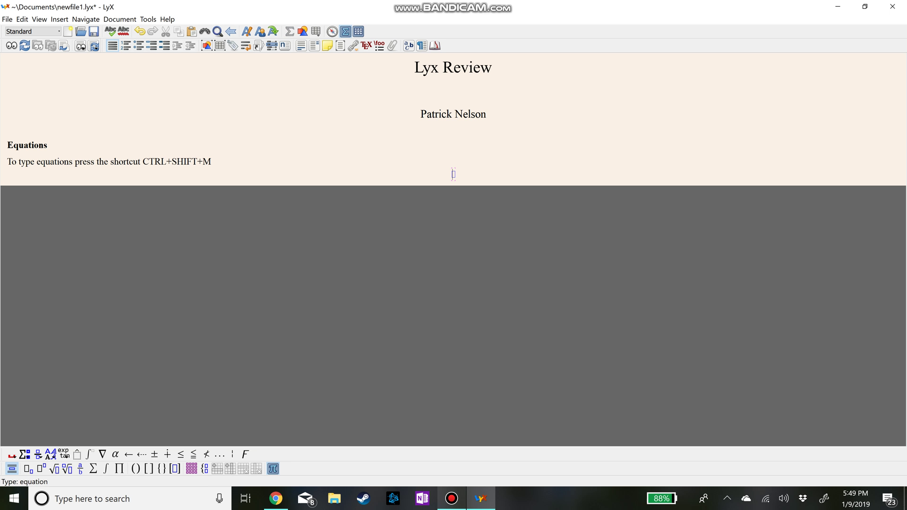
{"action": "key", "text": "BackSpace"}
{"action": "type", "text": "CSTR:"}
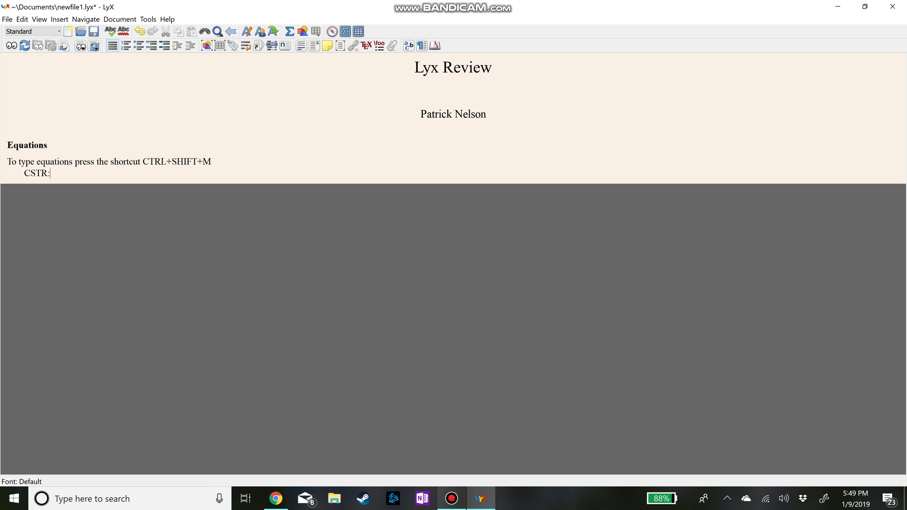
{"action": "key", "text": "Return"}
{"action": "key", "text": "ctrl+shift+m"}
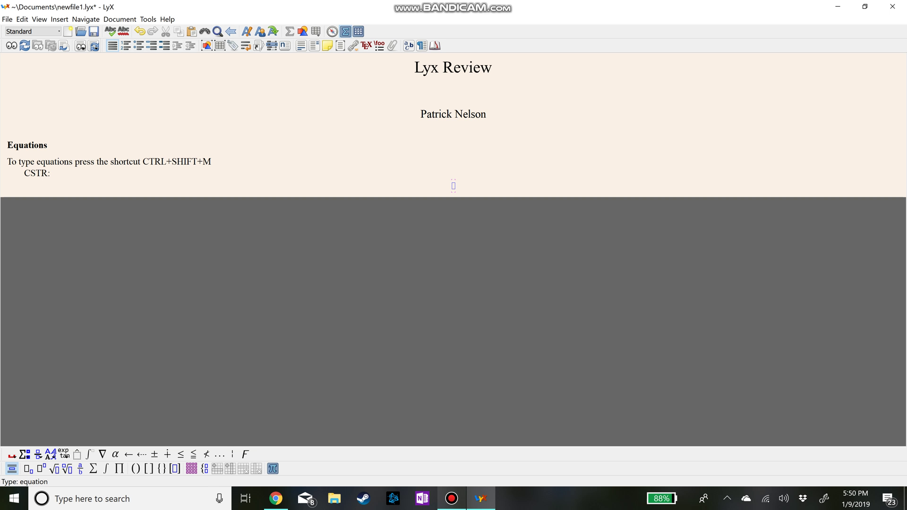
Browse the list of backslash math commands available inside the equation.
{"action": "type", "text": "\\"}
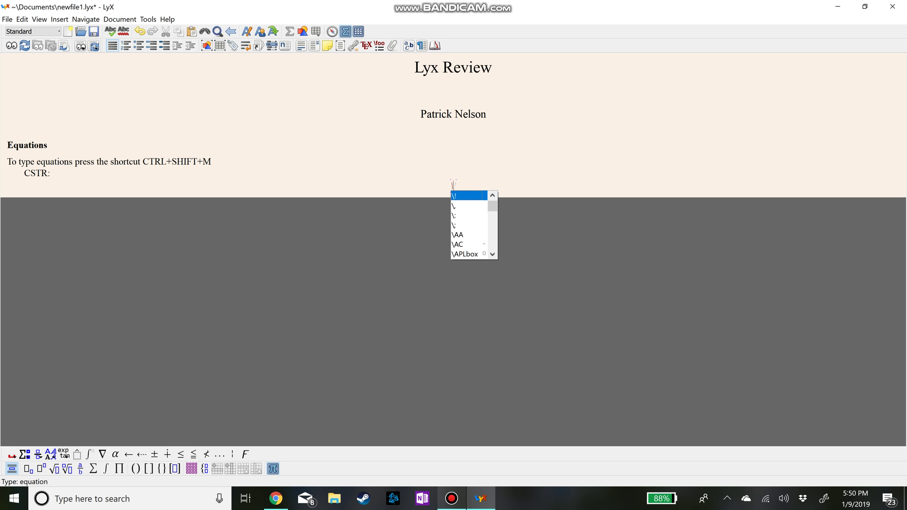
{"action": "scroll", "coordinate": [469, 225], "scroll_direction": "down", "scroll_amount": 20}
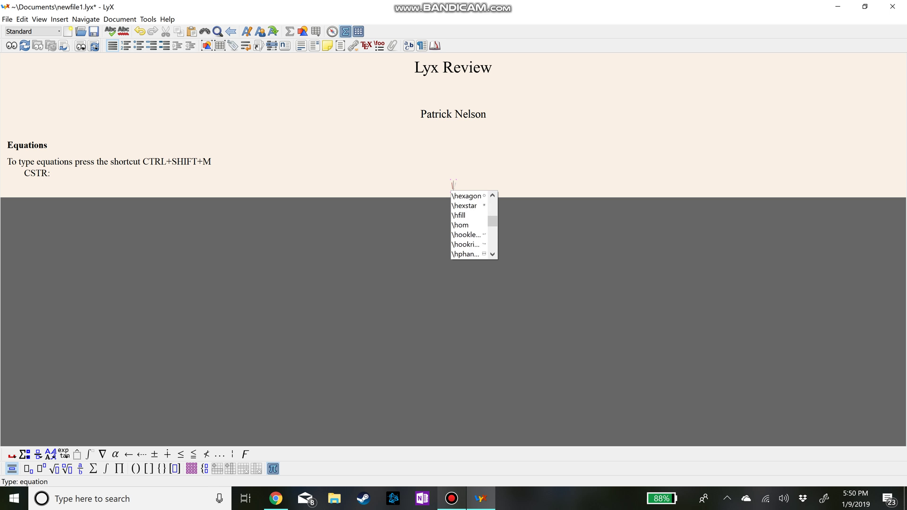
{"action": "scroll", "coordinate": [472, 224], "scroll_direction": "down", "scroll_amount": 15}
{"action": "key", "text": "BackSpace"}
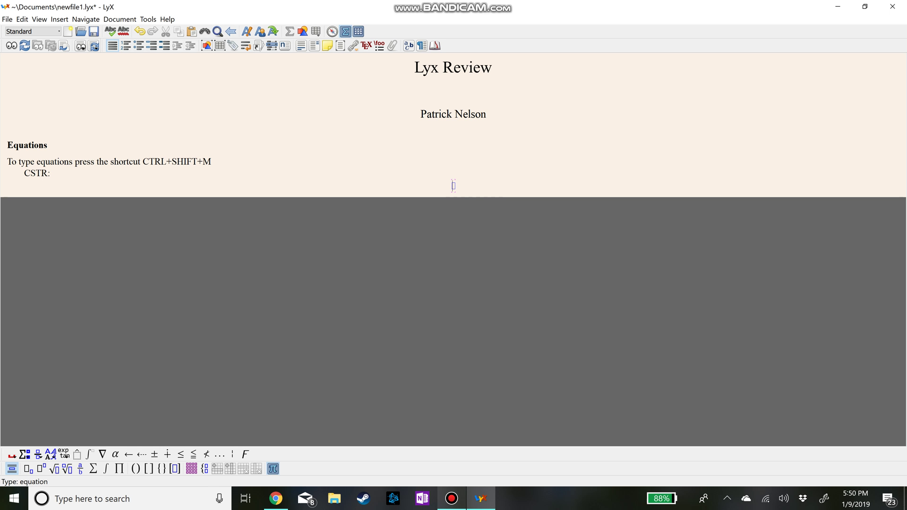
Enter the CSTR equation V = (F_A0 - F_A)/(-r_A) as a fraction in the displayed equation and exit it.
{"action": "type", "text": "V=\\frac"}
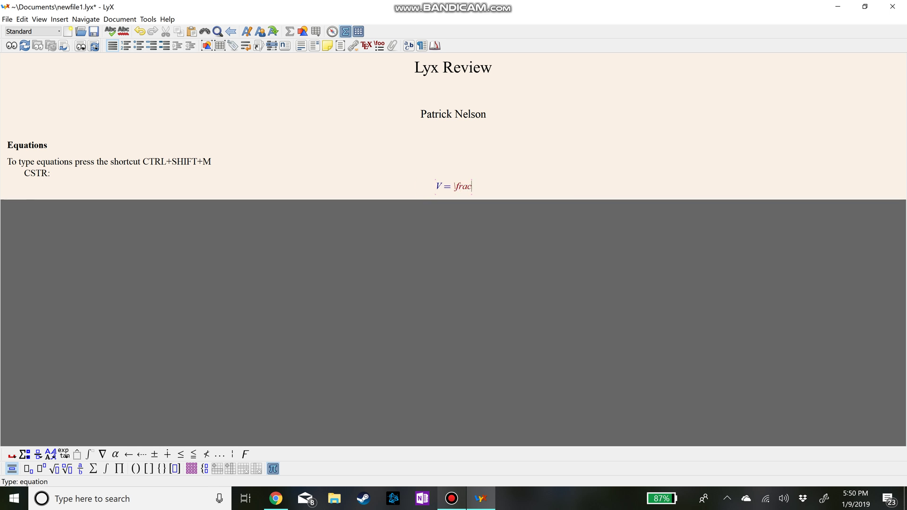
{"action": "key", "text": "space"}
{"action": "key", "text": "Down"}
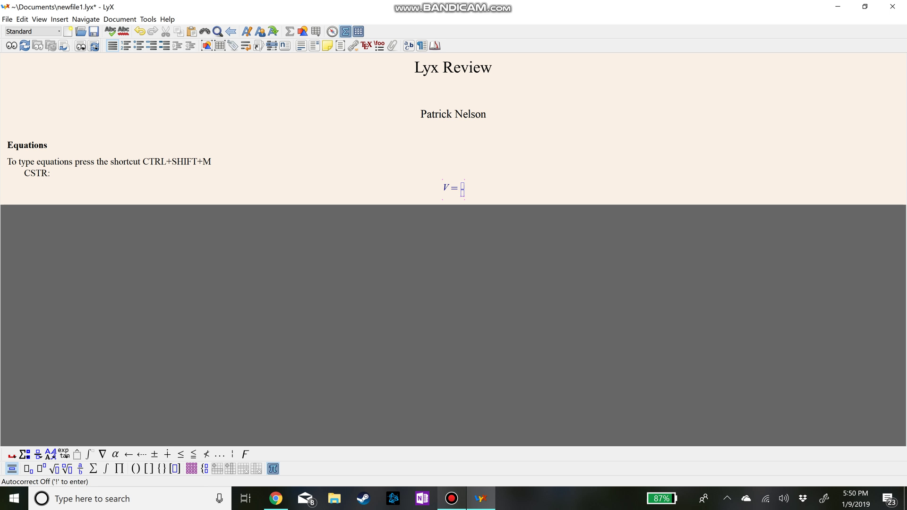
{"action": "type", "text": "F_"}
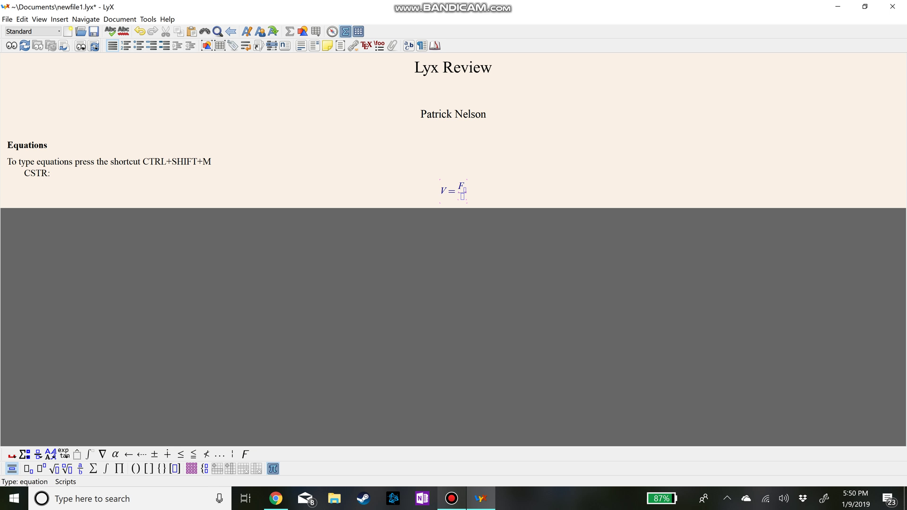
{"action": "type", "text": "A0"}
{"action": "key", "text": "Right"}
{"action": "type", "text": "- F_A / -r_"}
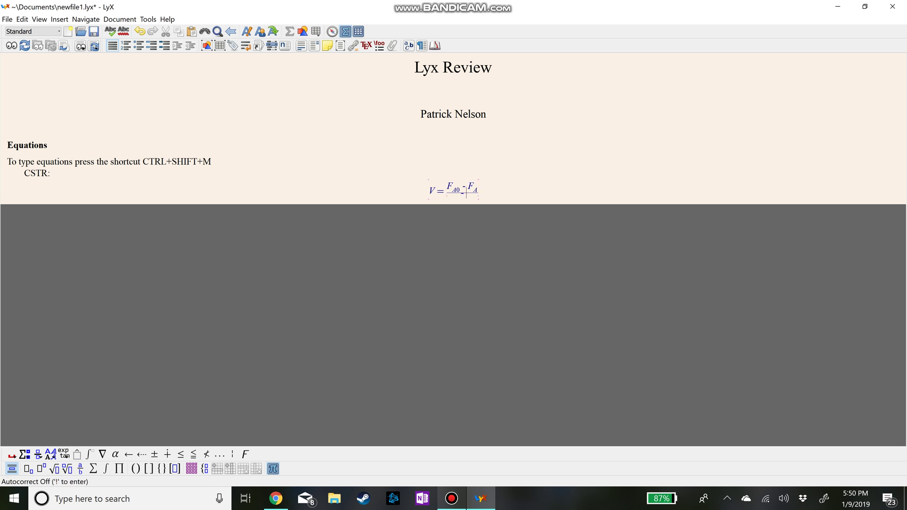
{"action": "type", "text": "A"}
{"action": "key", "text": "Right"}
{"action": "key", "text": "Right"}
{"action": "key", "text": "Right"}
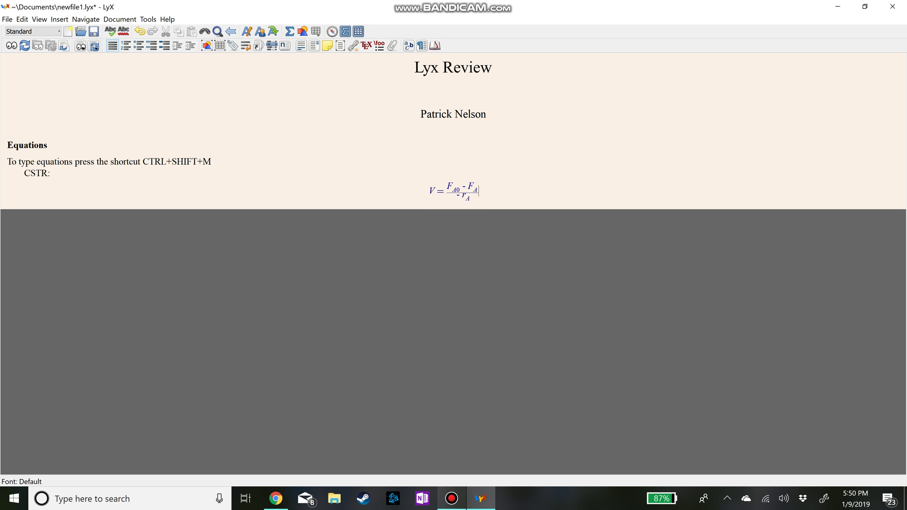
{"action": "key", "text": "Return"}
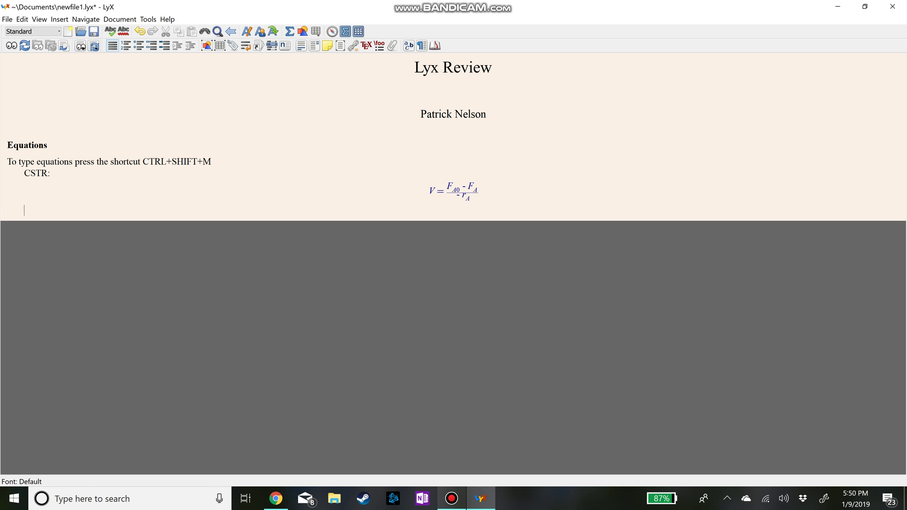
{"action": "key", "text": "BackSpace"}
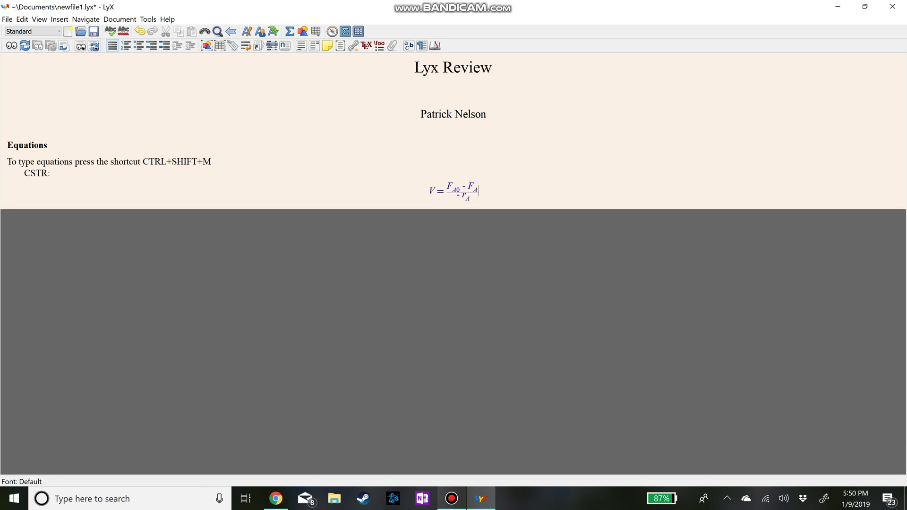
{"action": "key", "text": "Left"}
{"action": "key", "text": "Left"}
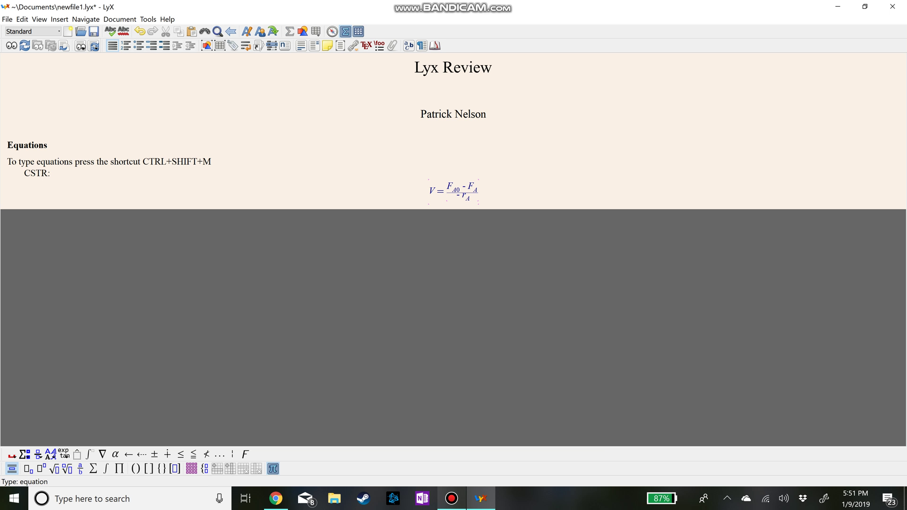
{"action": "key", "text": "Right"}
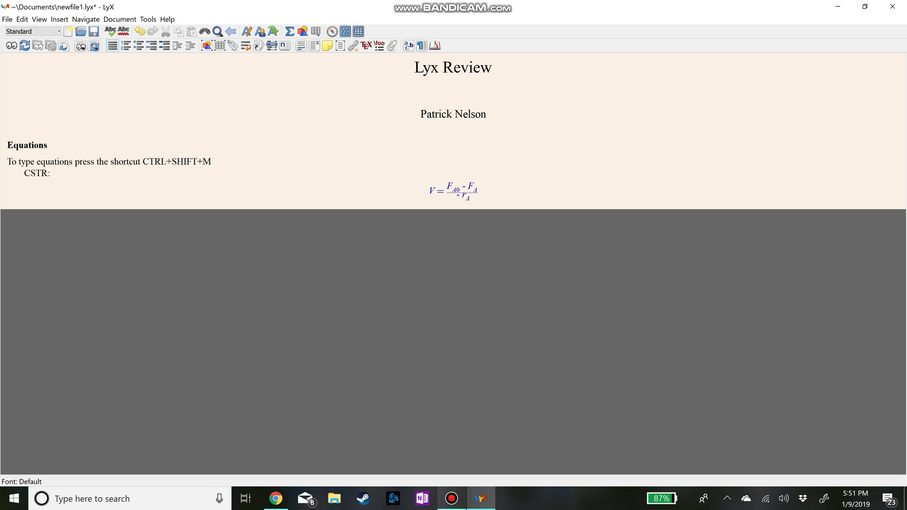
Insert a second displayed equation below the CSTR equation containing "V=" followed by an empty fraction.
{"action": "key", "text": "Return"}
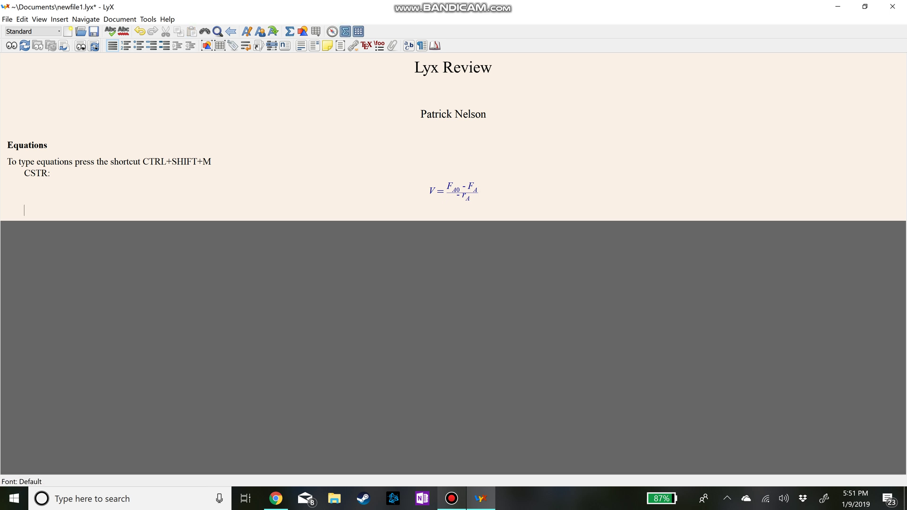
{"action": "key", "text": "ctrl+shift+m"}
{"action": "type", "text": "V-="}
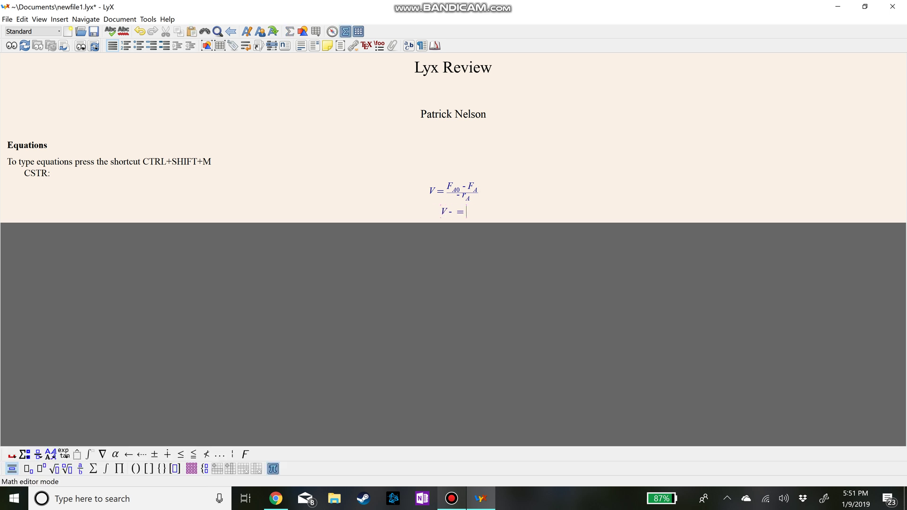
{"action": "key", "text": "BackSpace"}
{"action": "key", "text": "BackSpace"}
{"action": "type", "text": "=\\frac"}
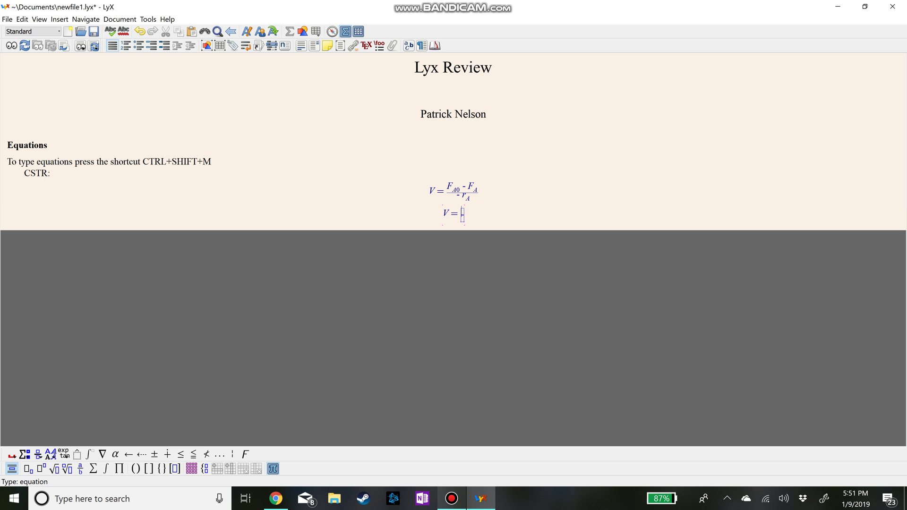
{"action": "key", "text": "BackSpace"}
{"action": "type", "text": "rac"}
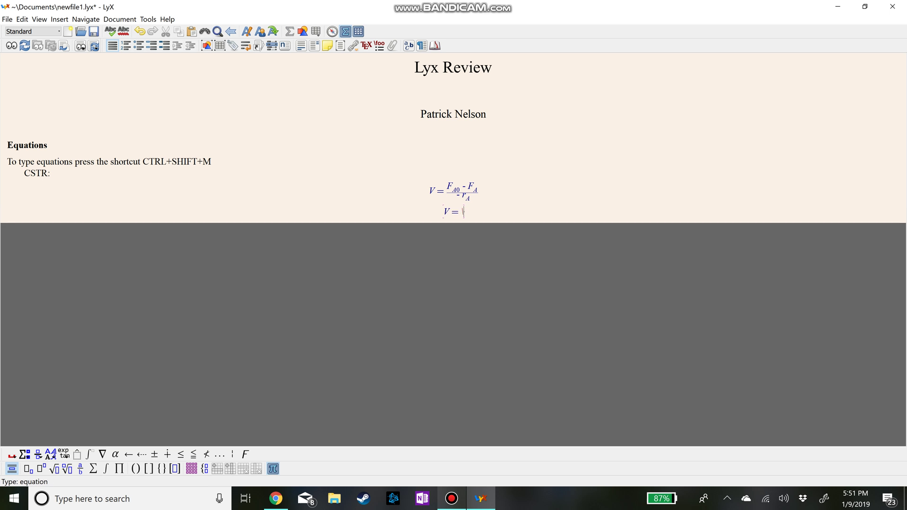
{"action": "key", "text": "space"}
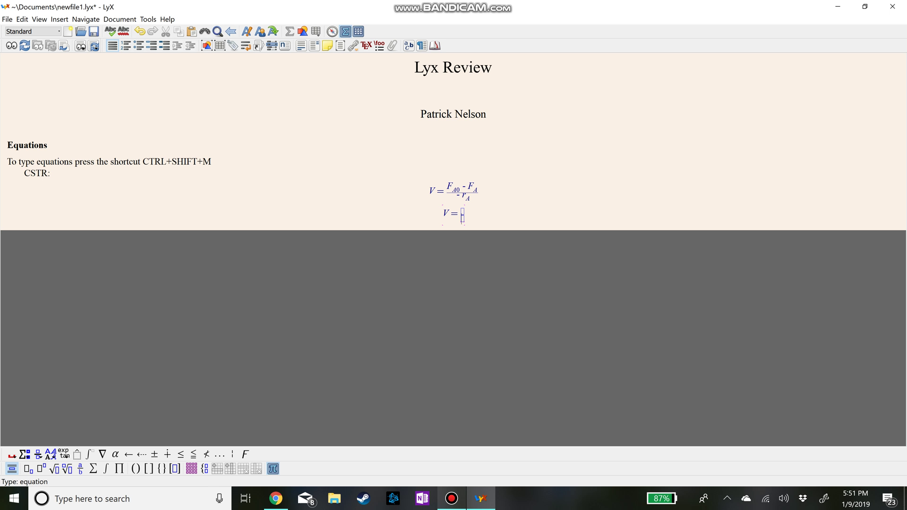
Fill the fraction with numerator "laksjdf" and denominator ";al;ksdf;kl", and exit the equation.
{"action": "key", "text": "Down"}
{"action": "type", "text": "laksjdf / "}
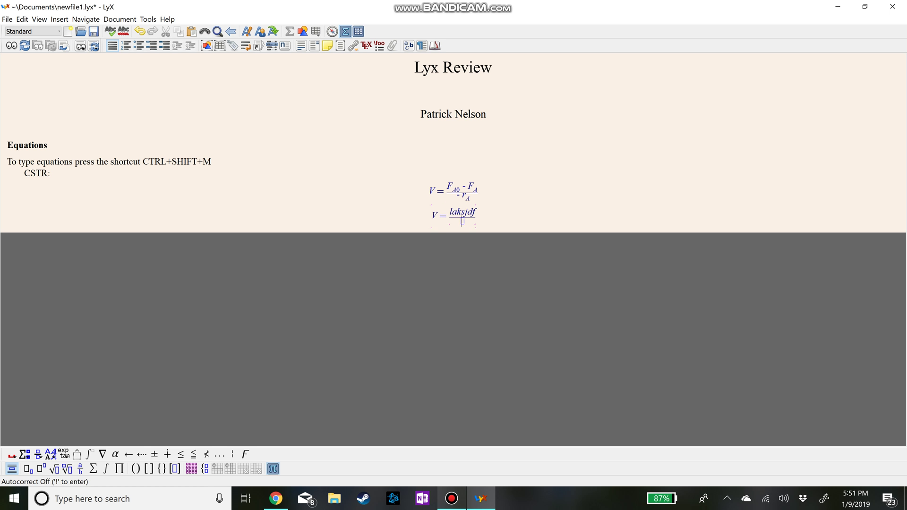
{"action": "type", "text": ";al;ksdf;kl"}
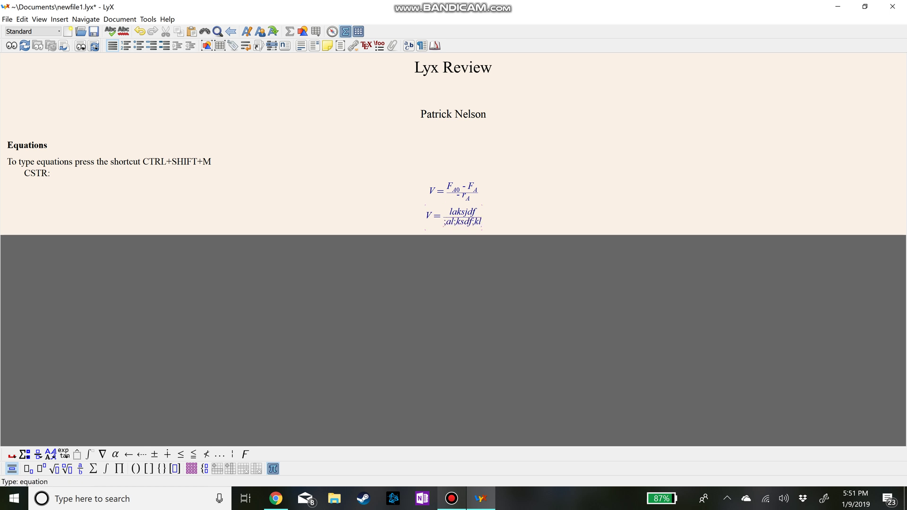
{"action": "key", "text": "Right"}
{"action": "key", "text": "Right"}
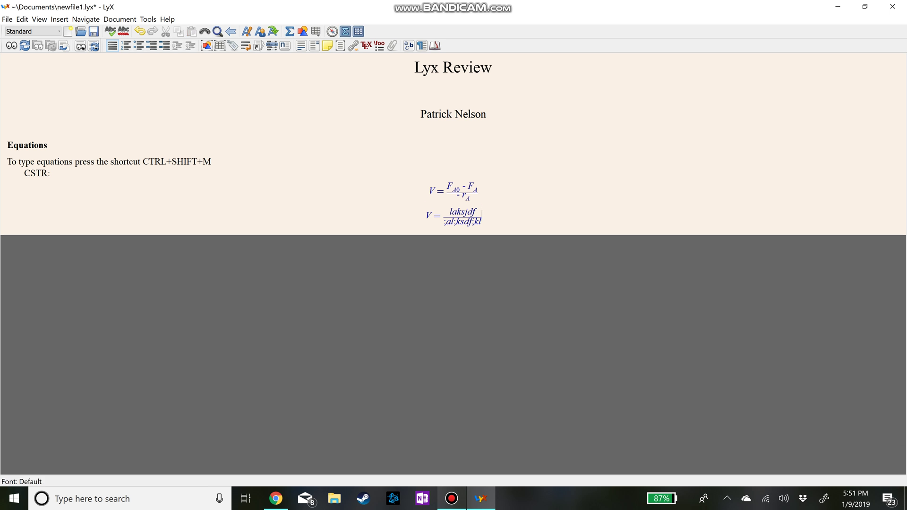
Delete the second equation, alternate undoing and redoing the deletion, and finish with an undo.
{"action": "key", "text": "Left"}
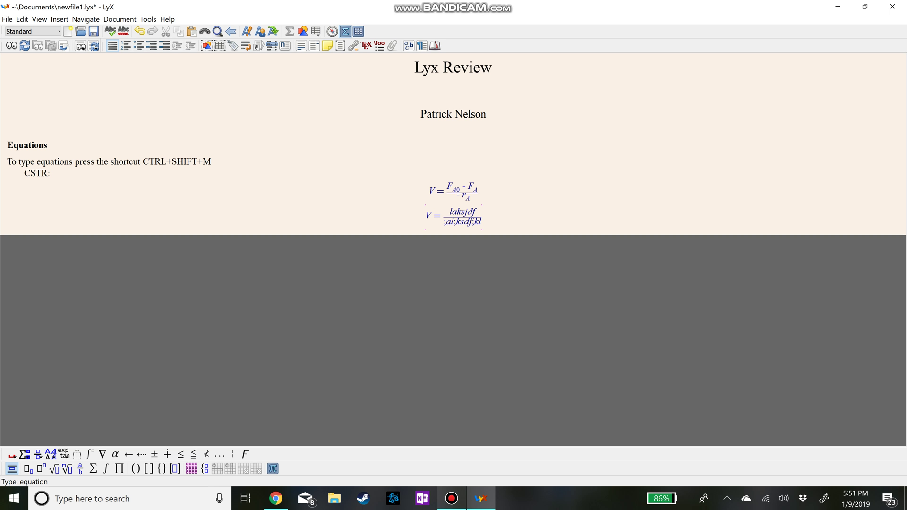
{"action": "key", "text": "Right"}
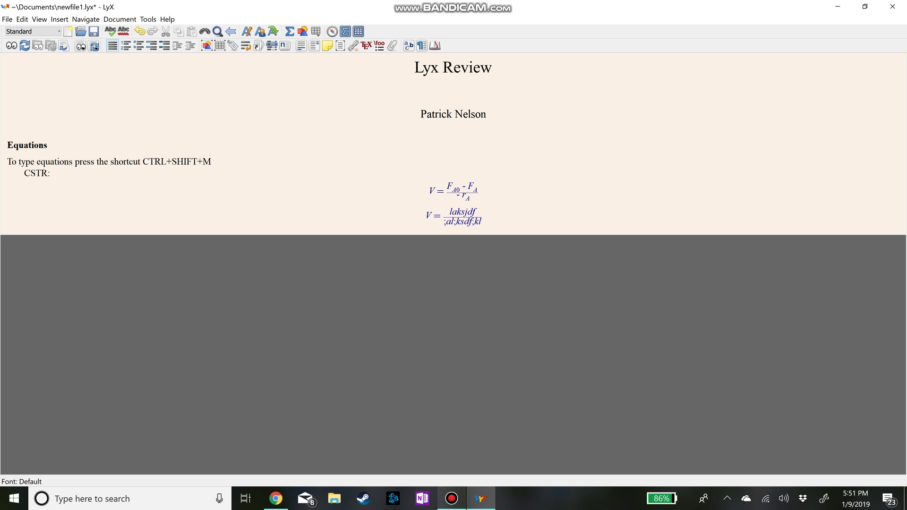
{"action": "key", "text": "BackSpace"}
{"action": "key", "text": "ctrl+z"}
{"action": "left_click", "coordinate": [482, 216]}
{"action": "key", "text": "BackSpace"}
{"action": "key", "text": "ctrl+z"}
{"action": "key", "text": "ctrl+shift+z"}
{"action": "key", "text": "ctrl+z"}
{"action": "key", "text": "ctrl+shift+z"}
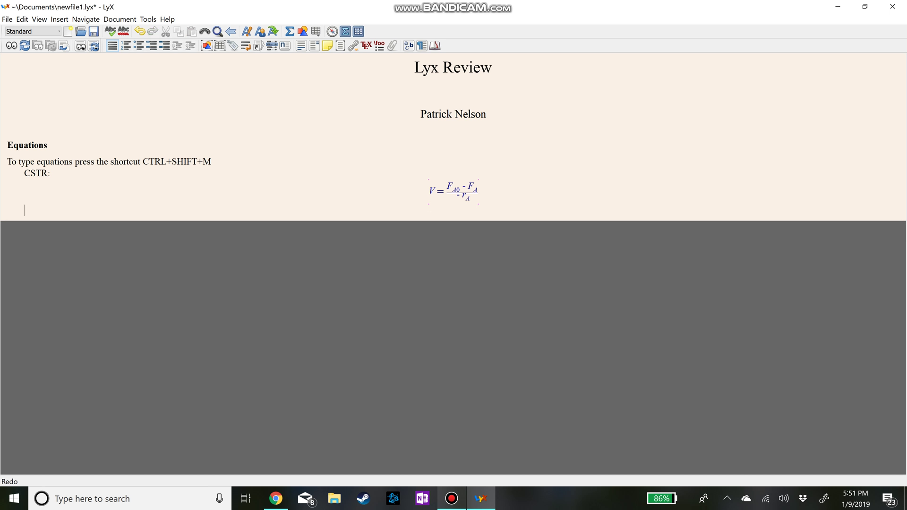
{"action": "key", "text": "ctrl+shift+z"}
{"action": "key", "text": "ctrl+z"}
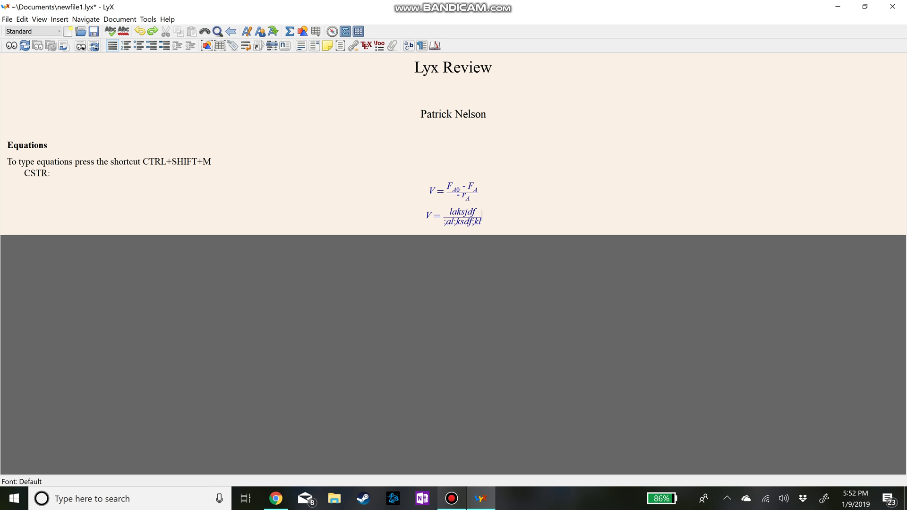
{"action": "key", "text": "Return"}
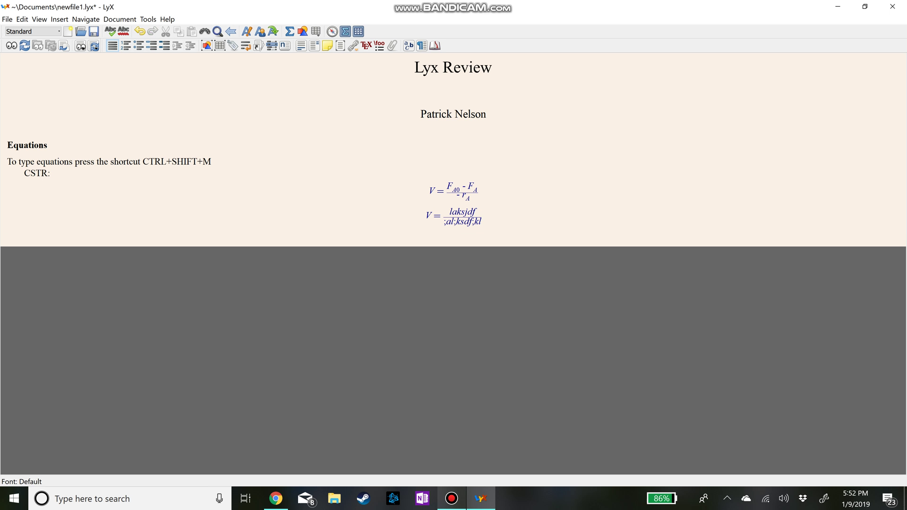
{"action": "key", "text": "ctrl+shift+m"}
{"action": "type", "text": "\\"}
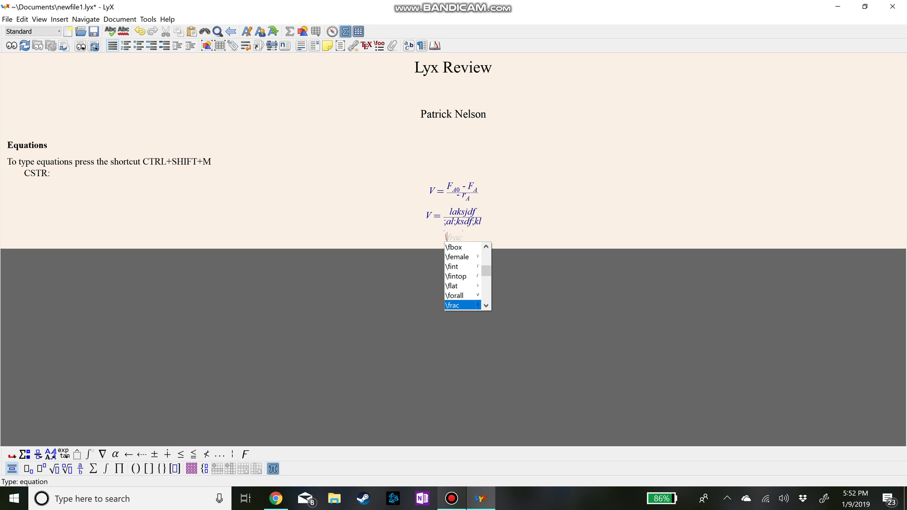
{"action": "key", "text": "Escape"}
{"action": "key", "text": "Escape"}
{"action": "key", "text": "BackSpace"}
{"action": "key", "text": "BackSpace"}
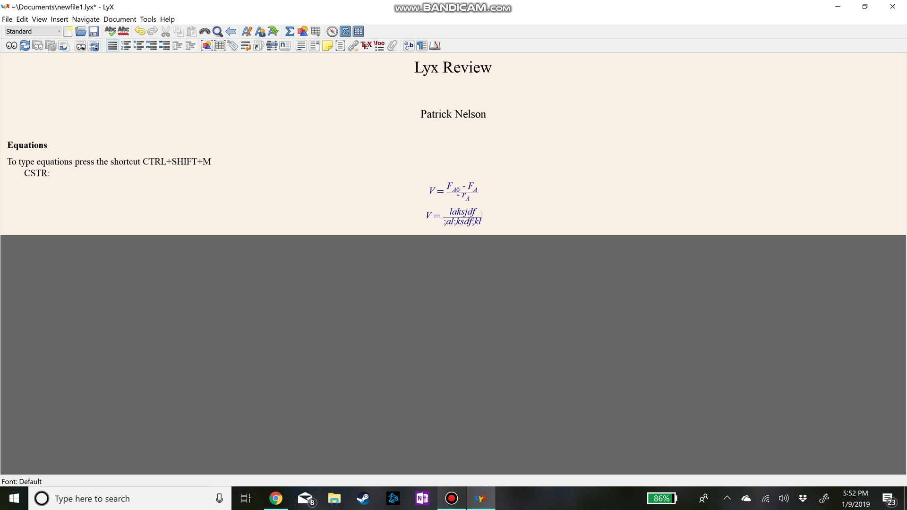
Add a displayed equation with a multiplication cross below the second equation, and another beneath it with the \cdot symbol.
{"action": "key", "text": "Return"}
{"action": "key", "text": "ctrl+shift+m"}
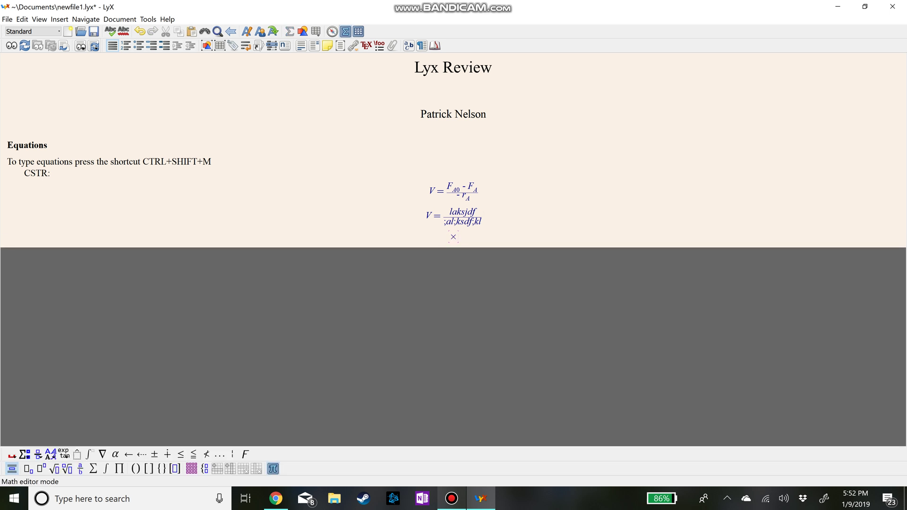
{"action": "key", "text": "Return"}
{"action": "key", "text": "ctrl+shift+m"}
{"action": "type", "text": "\\"}
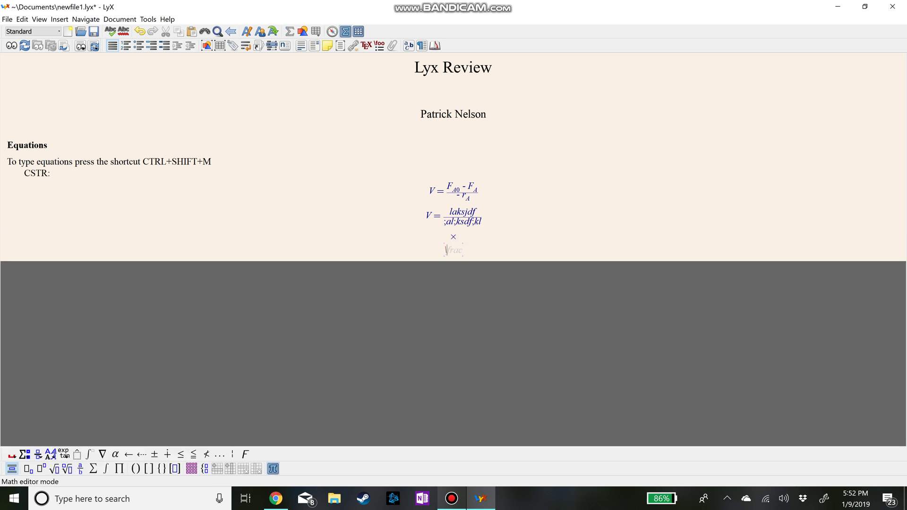
{"action": "type", "text": "cdot"}
{"action": "key", "text": "space"}
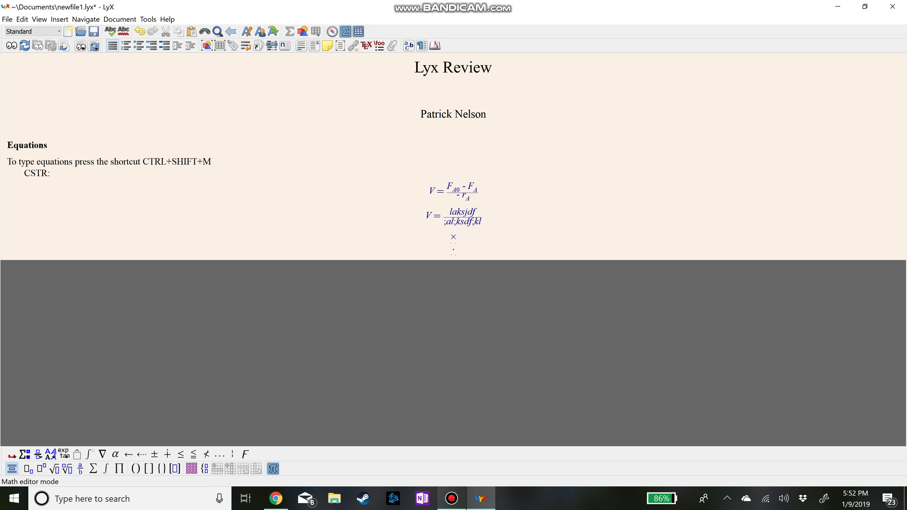
Add a displayed equation with the \rightarrow symbol below the dot, and insert an empty displayed equation beneath it.
{"action": "key", "text": "Return"}
{"action": "key", "text": "ctrl+shift+m"}
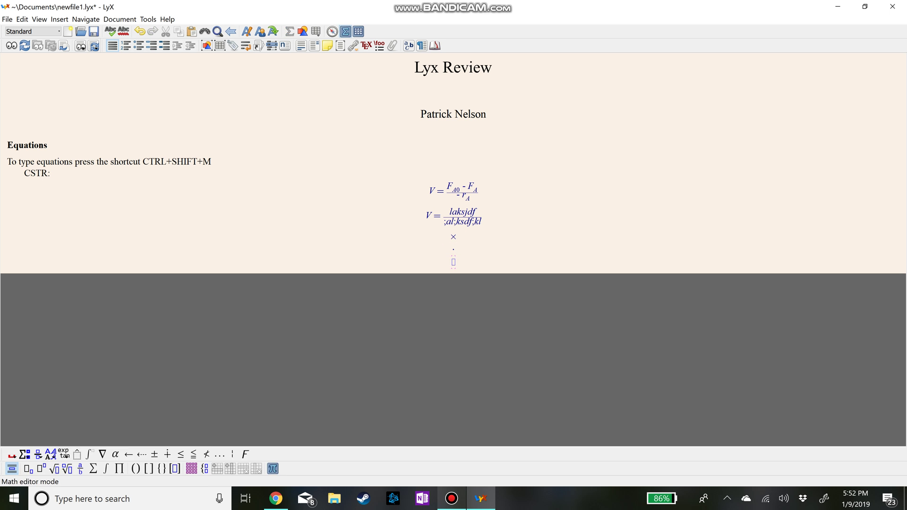
{"action": "type", "text": "ightarrow"}
{"action": "key", "text": "space"}
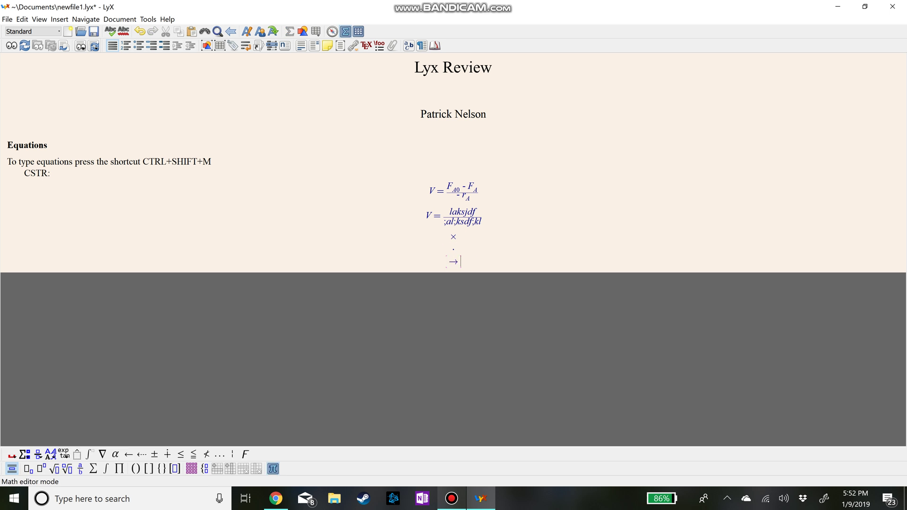
{"action": "key", "text": "Right"}
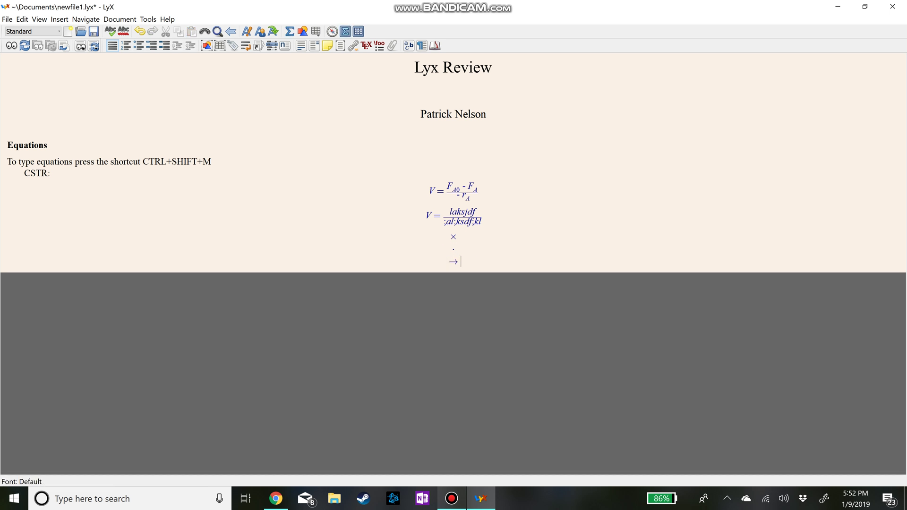
{"action": "key", "text": "Return"}
{"action": "key", "text": "ctrl+shift+m"}
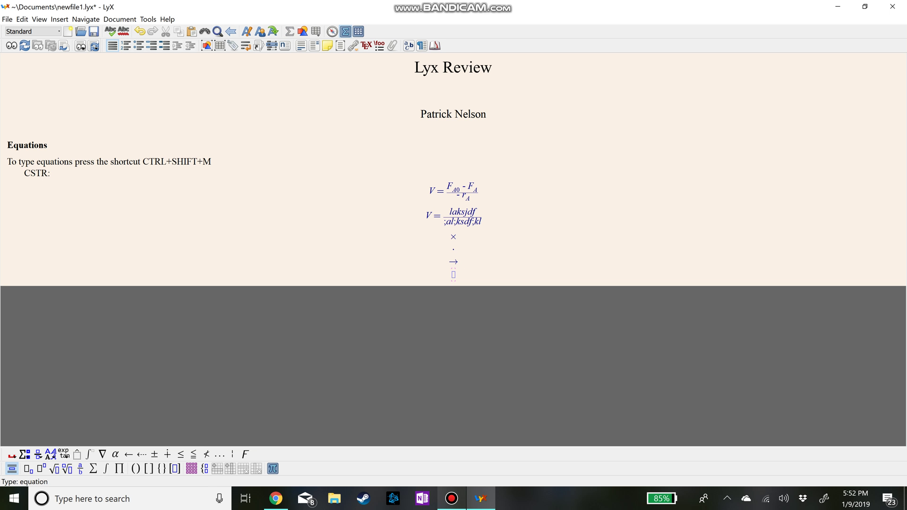
Try the \equil command in the empty equation below the arrow and erase the entry.
{"action": "type", "text": "\\"}
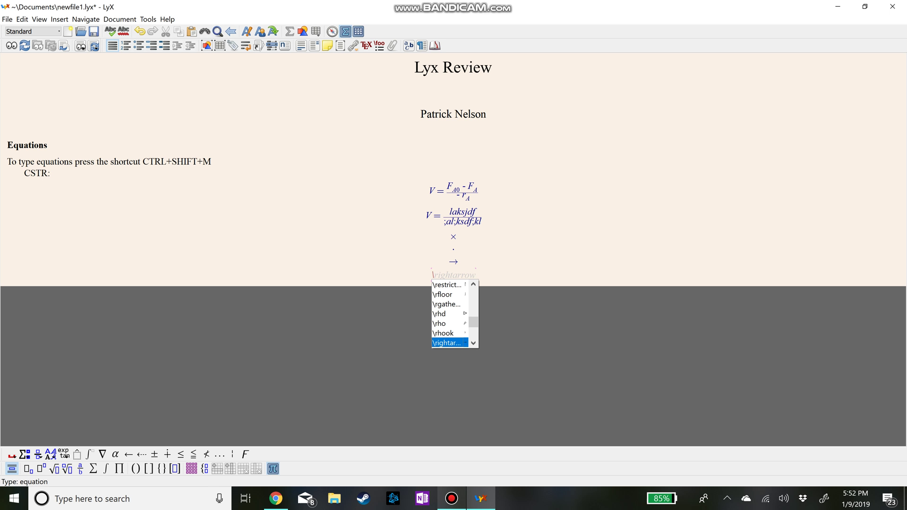
{"action": "type", "text": "equip"}
{"action": "key", "text": "shift+Left"}
{"action": "key", "text": "shift+Left"}
{"action": "key", "text": "shift+Left"}
{"action": "key", "text": "shift+Left"}
{"action": "key", "text": "shift+Left"}
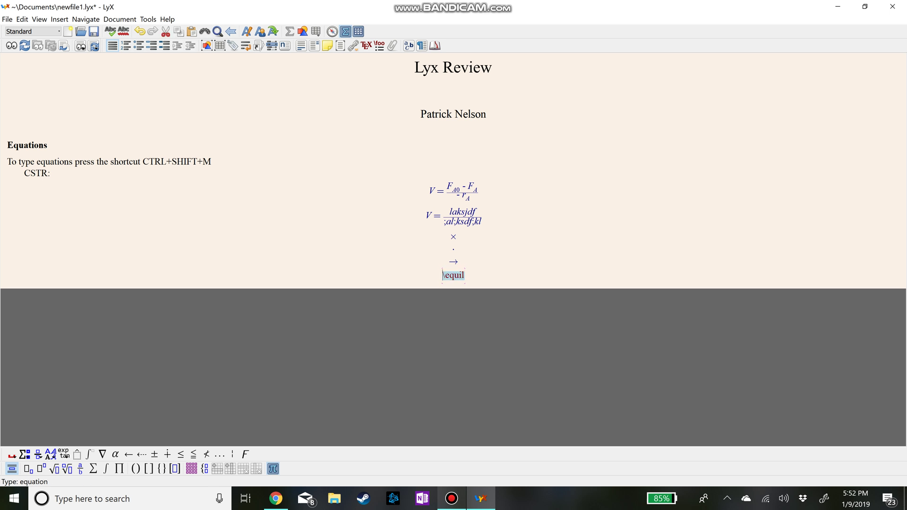
{"action": "key", "text": "BackSpace"}
{"action": "type", "text": "d"}
{"action": "key", "text": "BackSpace"}
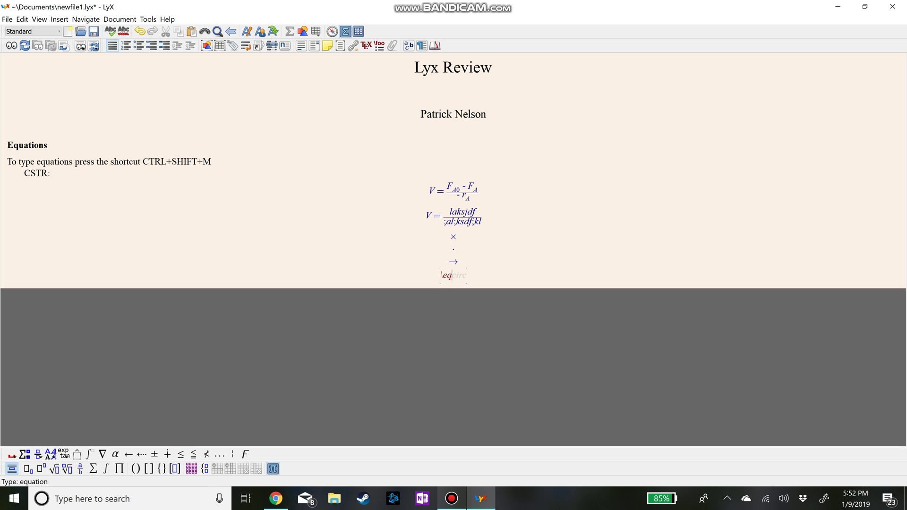
{"action": "key", "text": "BackSpace"}
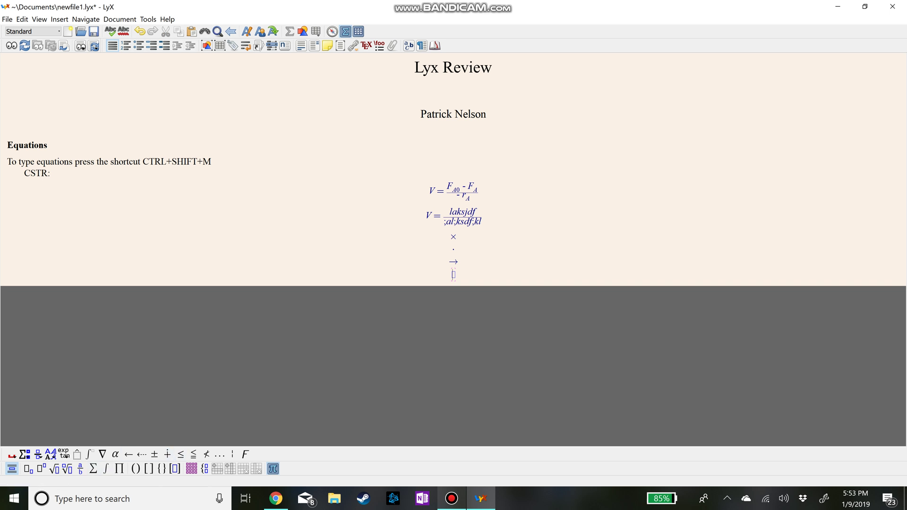
Try the \Tau and \tau commands in the empty equation below the arrow and erase the entries.
{"action": "type", "text": "\\"}
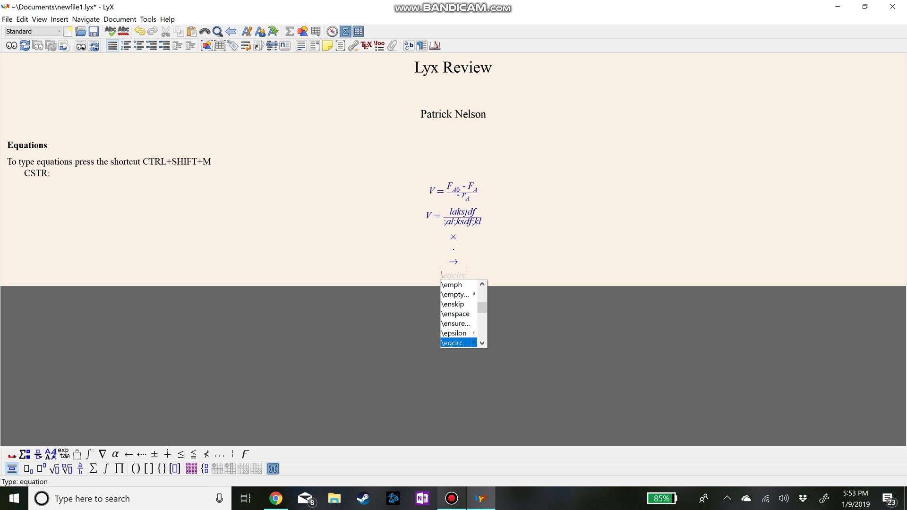
{"action": "type", "text": "Tau"}
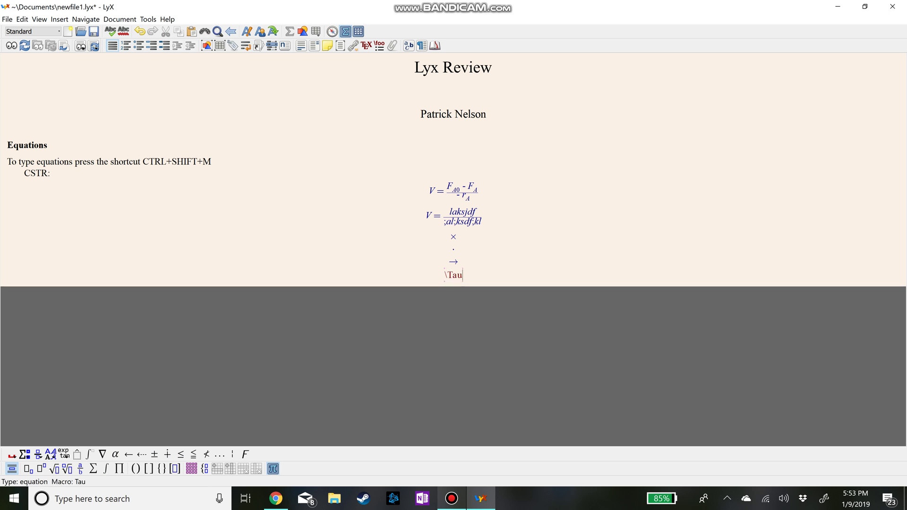
{"action": "key", "text": "BackSpace"}
{"action": "type", "text": "\\tau"}
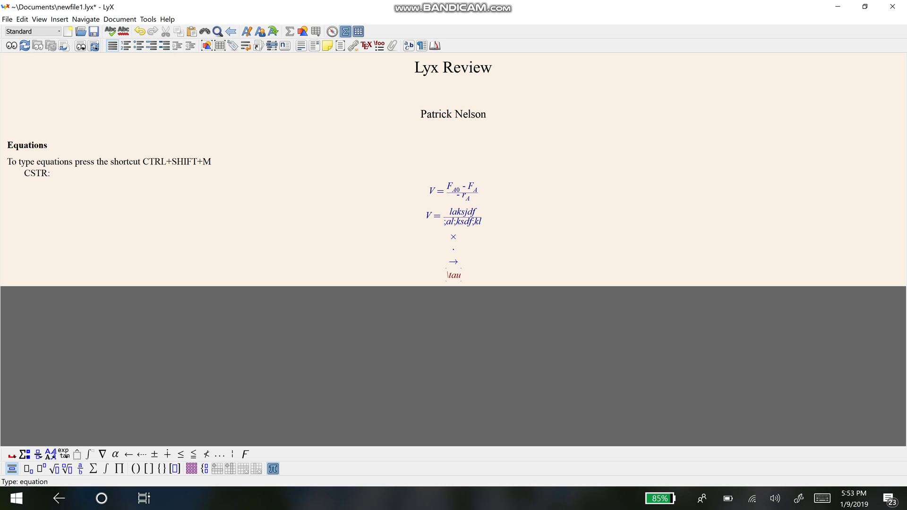
{"action": "type", "text": "u"}
{"action": "key", "text": "BackSpace"}
{"action": "key", "text": "BackSpace"}
{"action": "key", "text": "BackSpace"}
{"action": "key", "text": "BackSpace"}
{"action": "key", "text": "BackSpace"}
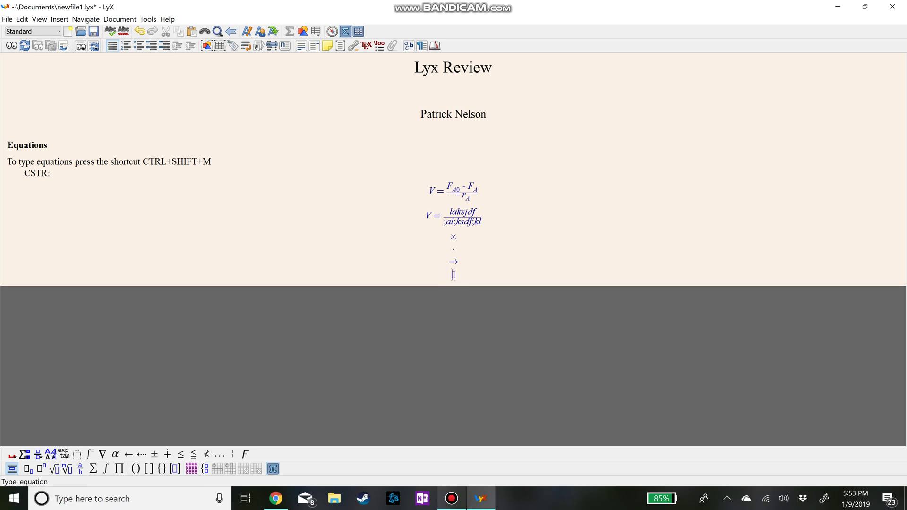
Enter the \tau symbol in the empty equation below the arrow and start a new line beneath it.
{"action": "type", "text": "\\tau"}
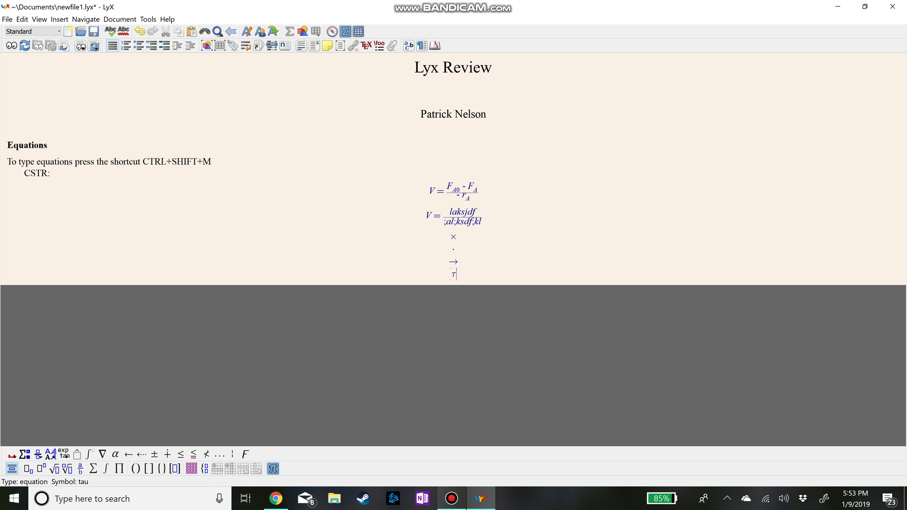
{"action": "key", "text": "Return"}
{"action": "key", "text": "Right"}
{"action": "key", "text": "Return"}
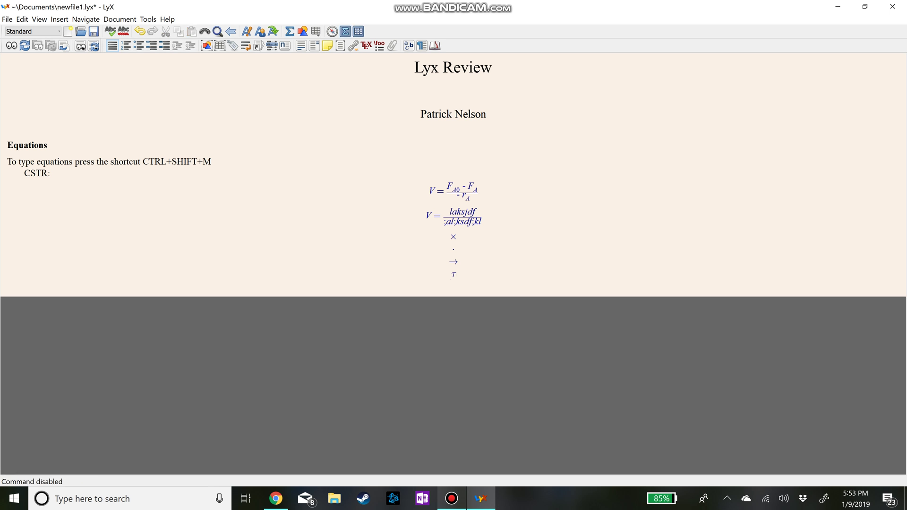
Add displayed equations below the tau with the lowercase \theta symbol and, beneath it, the uppercase \Theta symbol.
{"action": "key", "text": "ctrl+shift+m"}
{"action": "type", "text": "\\theta"}
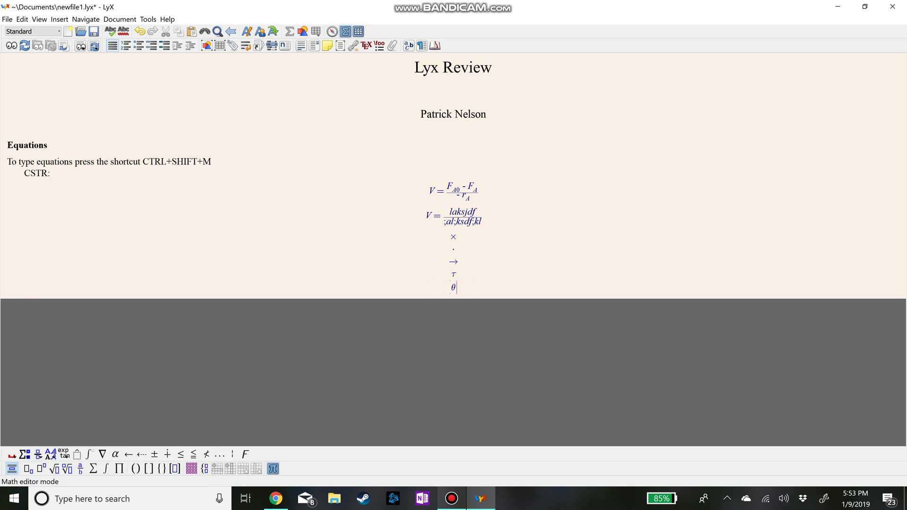
{"action": "key", "text": "Right"}
{"action": "key", "text": "Return"}
{"action": "key", "text": "ctrl+shift+m"}
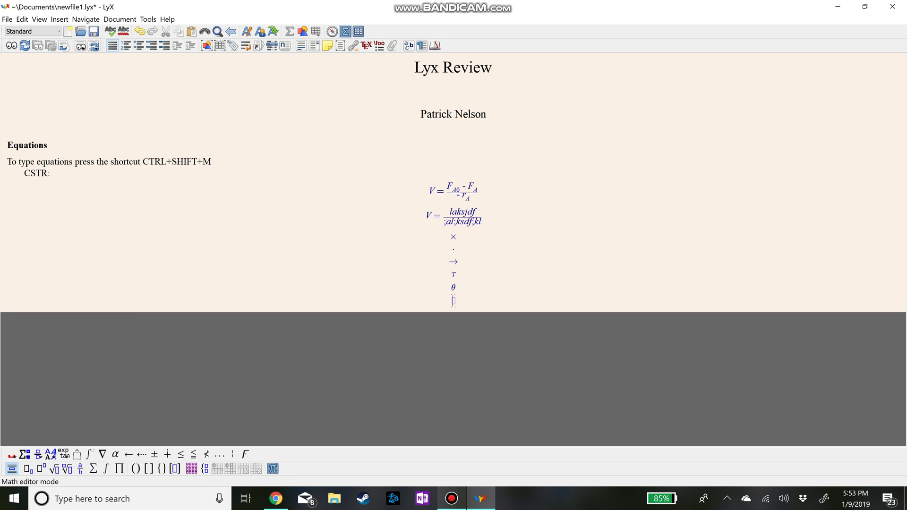
{"action": "type", "text": "\\Theta"}
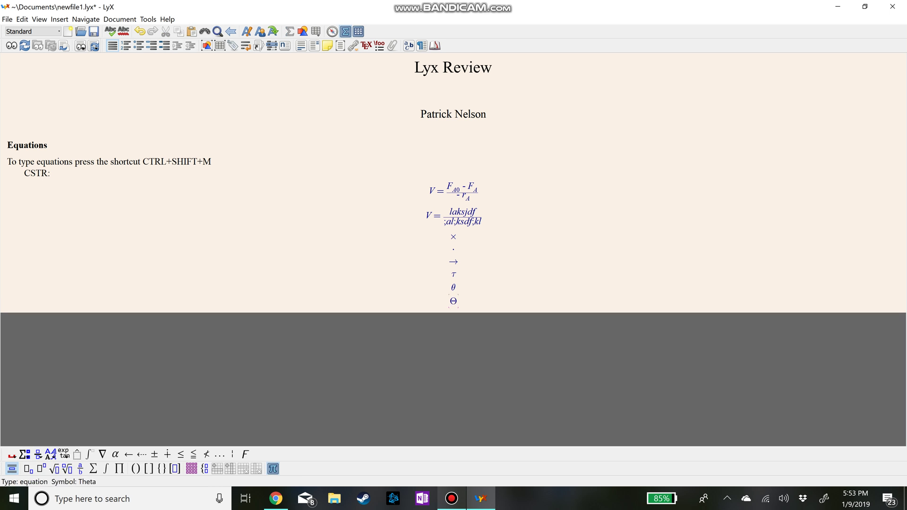
{"action": "key", "text": "Right"}
{"action": "key", "text": "Return"}
Insert an extra empty displayed equation directly below the arrow and remove it again.
{"action": "left_click", "coordinate": [459, 261]}
{"action": "key", "text": "Return"}
{"action": "key", "text": "ctrl+shift+m"}
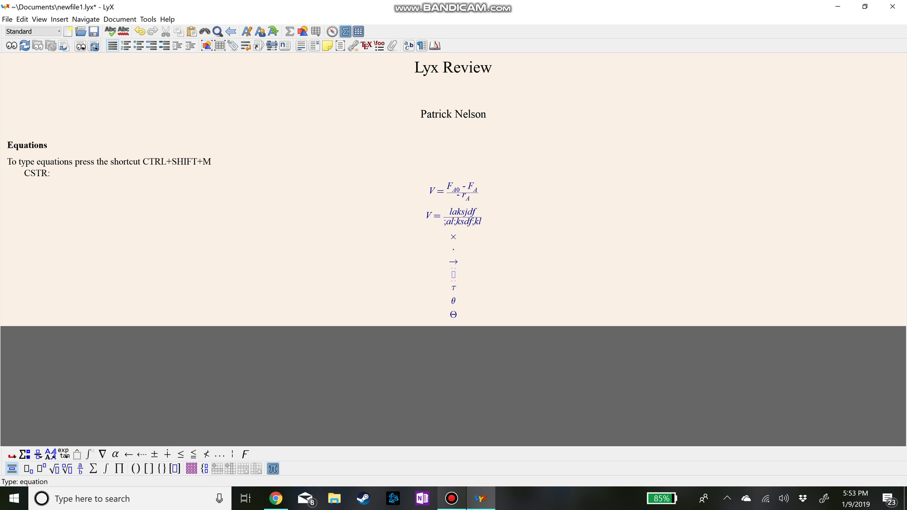
{"action": "key", "text": "BackSpace"}
{"action": "key", "text": "BackSpace"}
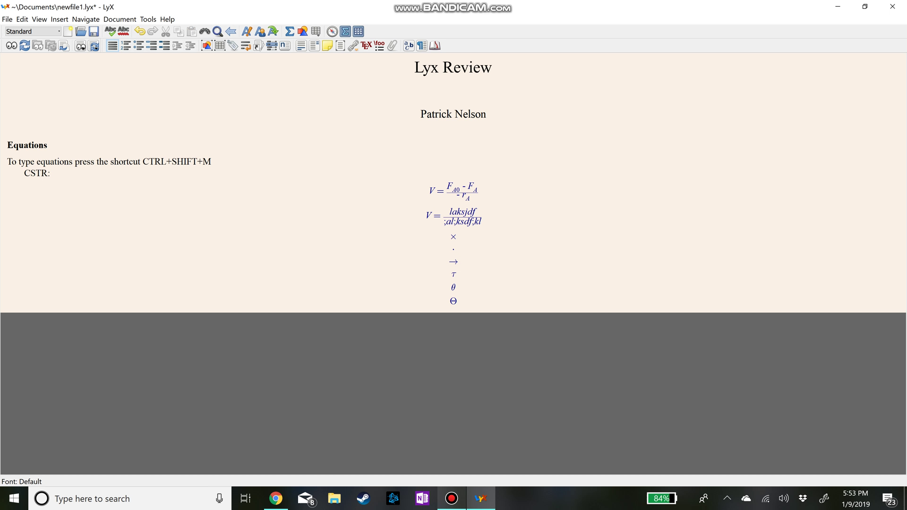
Insert a figure float on a new line below the uppercase theta and caption it "My figure".
{"action": "key", "text": "Return"}
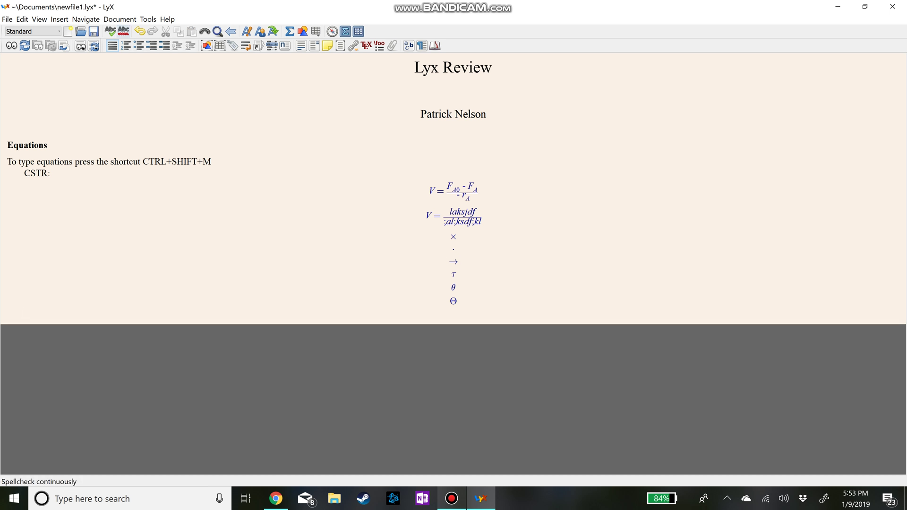
{"action": "left_click", "coordinate": [59, 19]}
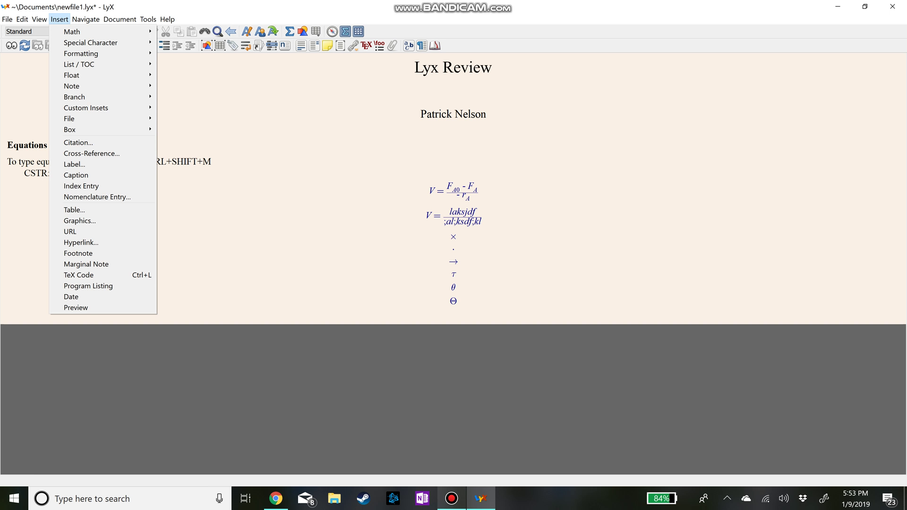
{"action": "key", "text": "Down"}
{"action": "key", "text": "Down"}
{"action": "key", "text": "Down"}
{"action": "key", "text": "Down"}
{"action": "key", "text": "Down"}
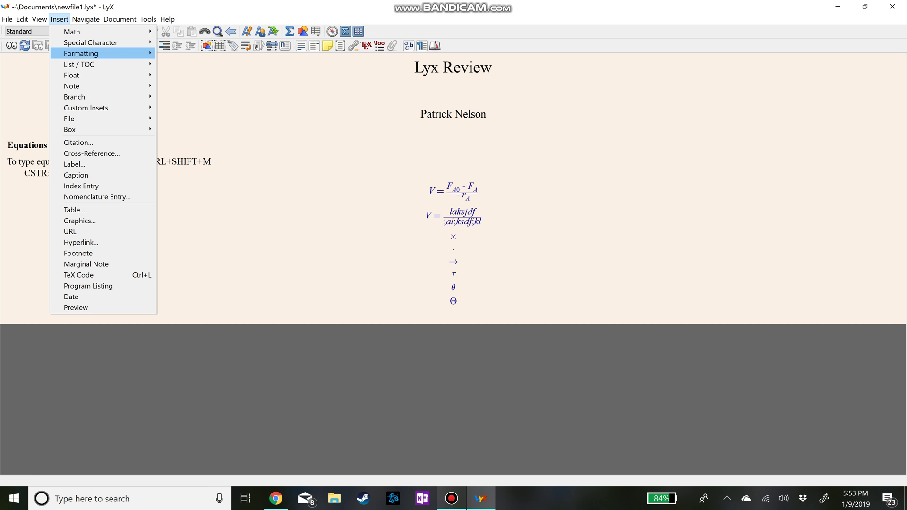
{"action": "key", "text": "Right"}
{"action": "key", "text": "Down"}
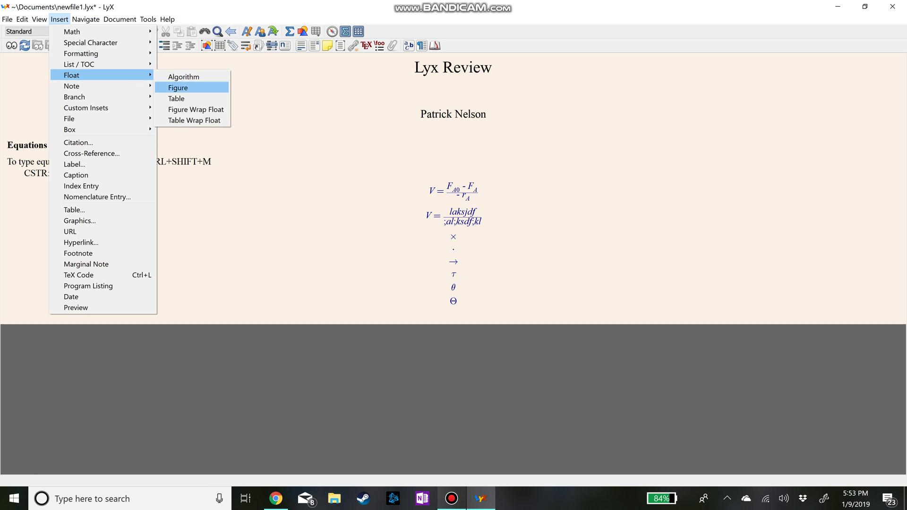
{"action": "key", "text": "Down"}
{"action": "key", "text": "Down"}
{"action": "key", "text": "Up"}
{"action": "key", "text": "Up"}
{"action": "key", "text": "Down"}
{"action": "key", "text": "Up"}
{"action": "key", "text": "Down"}
{"action": "key", "text": "Up"}
{"action": "key", "text": "Return"}
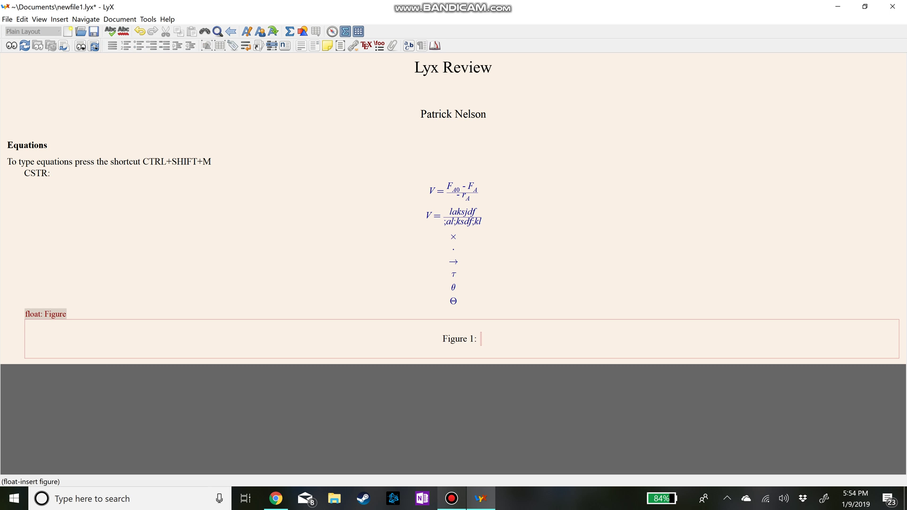
{"action": "type", "text": "My figure"}
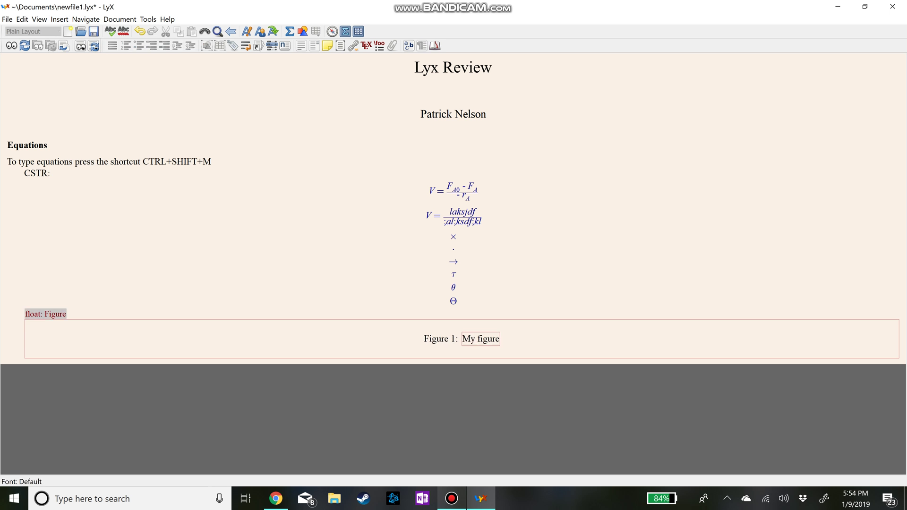
Insert the proj.4.1 image from the Process Control folder above the caption in the figure float.
{"action": "left_click", "coordinate": [27, 326]}
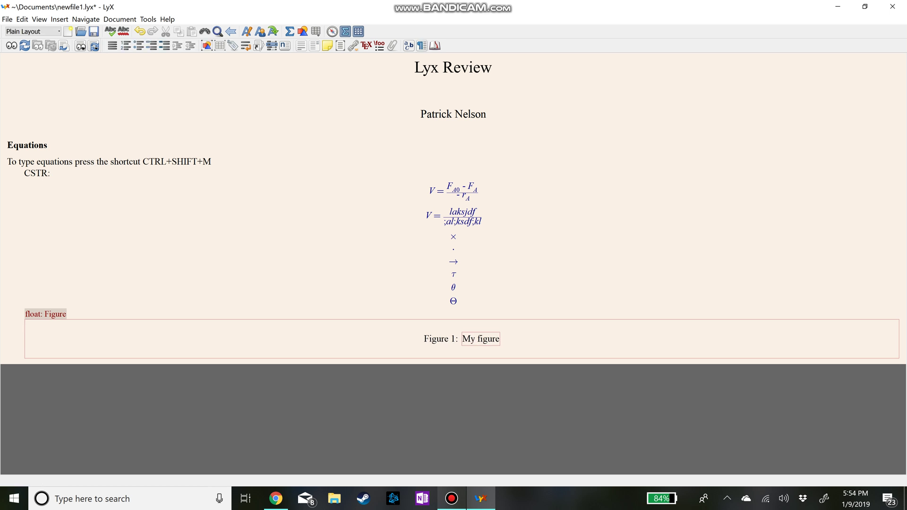
{"action": "key", "text": "Left"}
{"action": "left_click", "coordinate": [59, 19]}
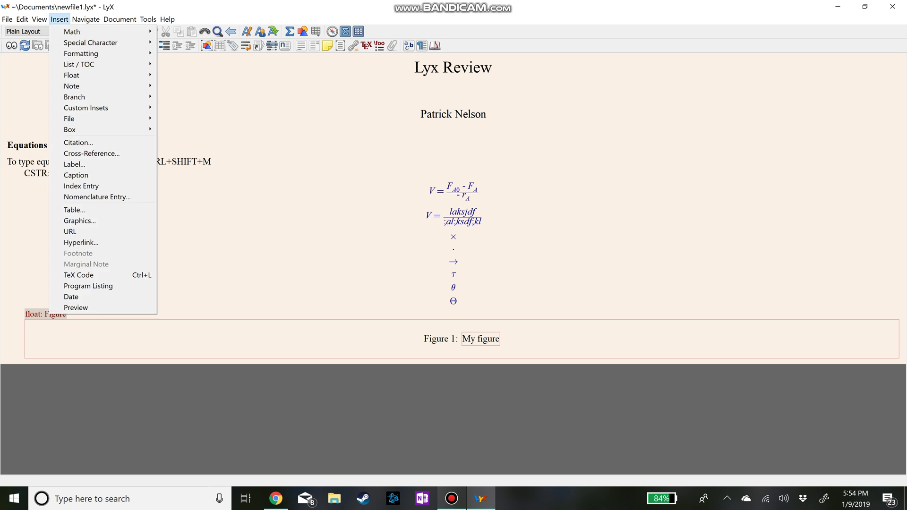
{"action": "left_click", "coordinate": [80, 221]}
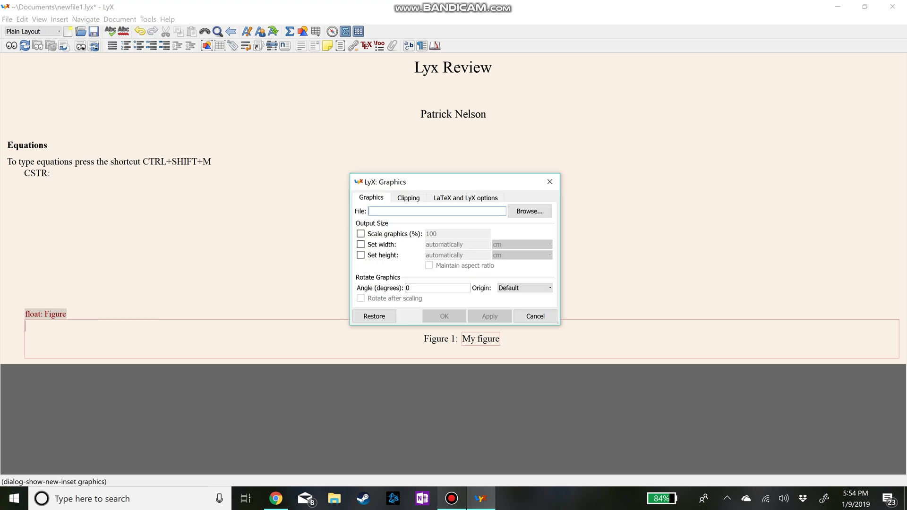
{"action": "left_click", "coordinate": [528, 210]}
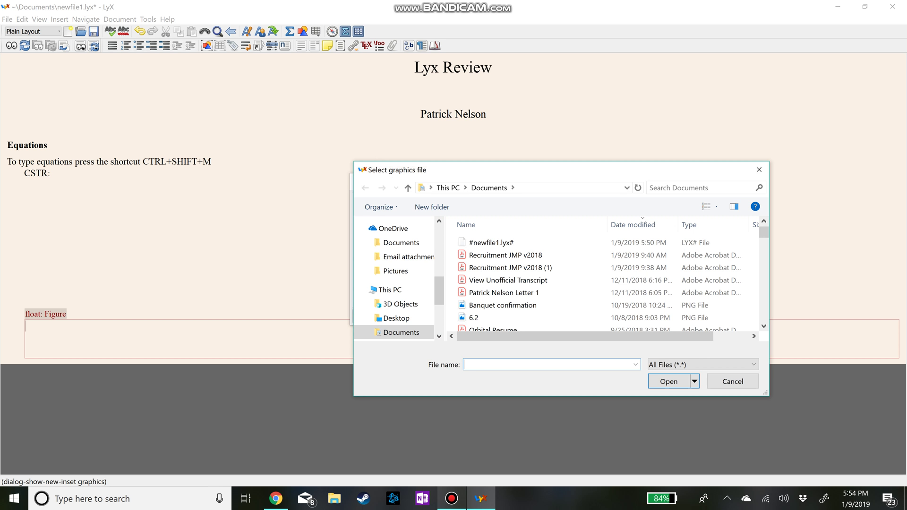
{"action": "scroll", "coordinate": [396, 283], "scroll_direction": "up", "scroll_amount": 5}
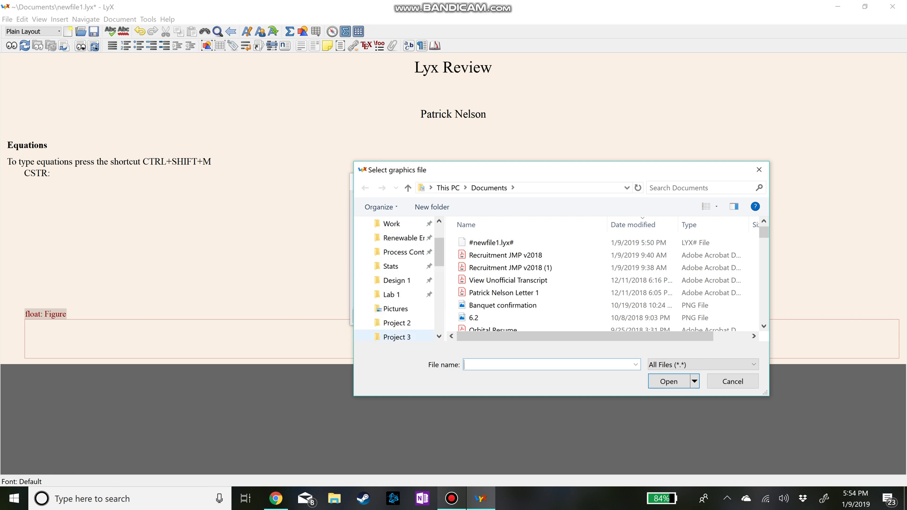
{"action": "left_click", "coordinate": [404, 304]}
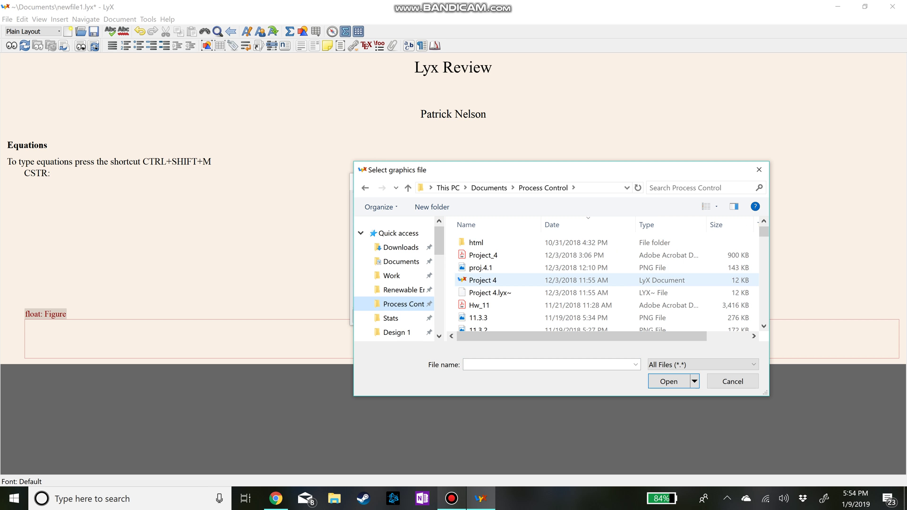
{"action": "left_click", "coordinate": [480, 268]}
{"action": "double_click", "coordinate": [480, 268]}
{"action": "left_click", "coordinate": [445, 316]}
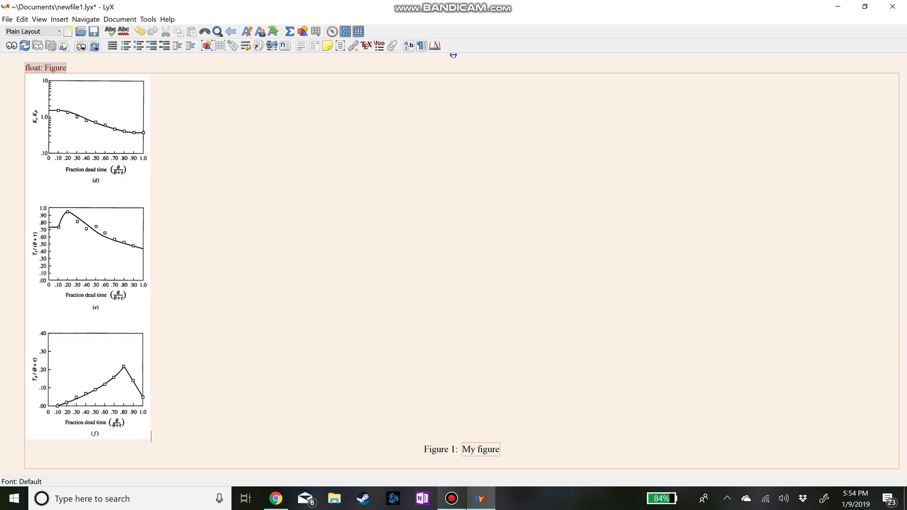
Set the alignment of the image's paragraph in the figure float to Center.
{"action": "scroll", "coordinate": [462, 263], "scroll_direction": "up", "scroll_amount": 1}
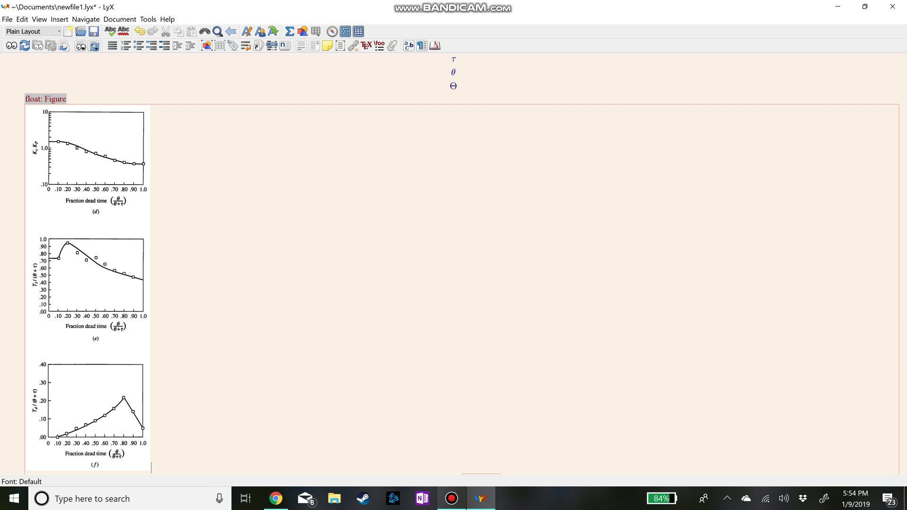
{"action": "scroll", "coordinate": [462, 263], "scroll_direction": "down", "scroll_amount": 1}
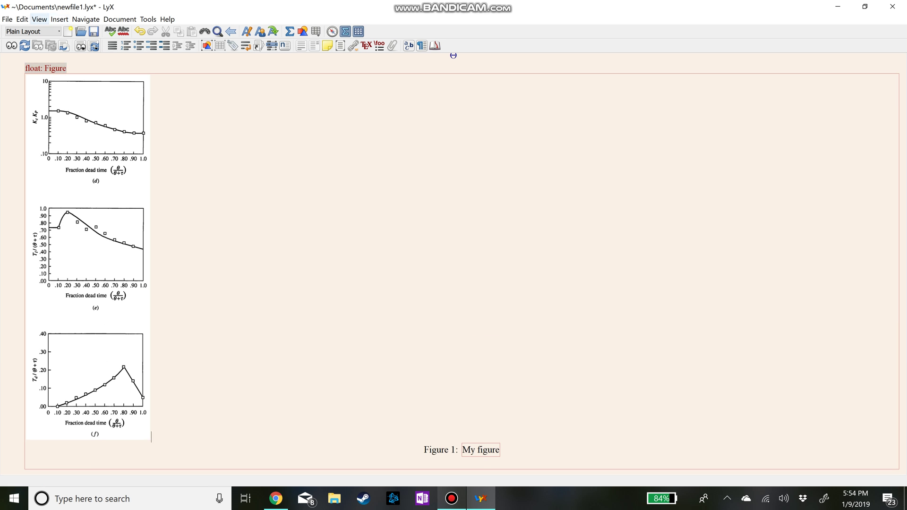
{"action": "left_click", "coordinate": [22, 19]}
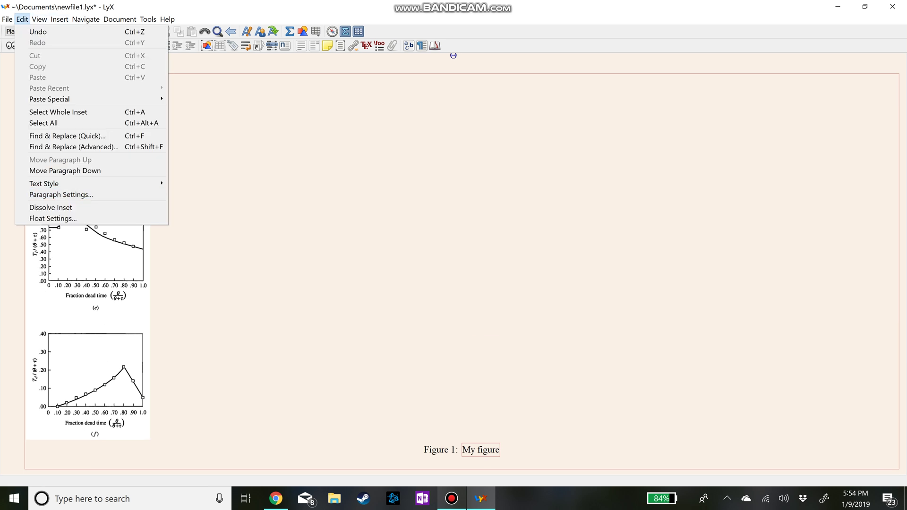
{"action": "key", "text": "Escape"}
{"action": "left_click", "coordinate": [22, 19]}
{"action": "key", "text": "Down"}
{"action": "key", "text": "Return"}
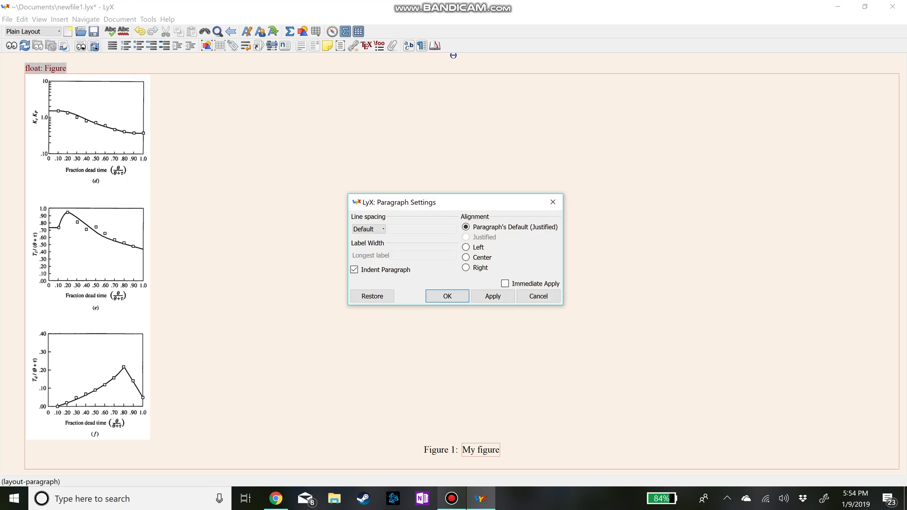
{"action": "left_click", "coordinate": [466, 257]}
{"action": "left_click", "coordinate": [446, 296]}
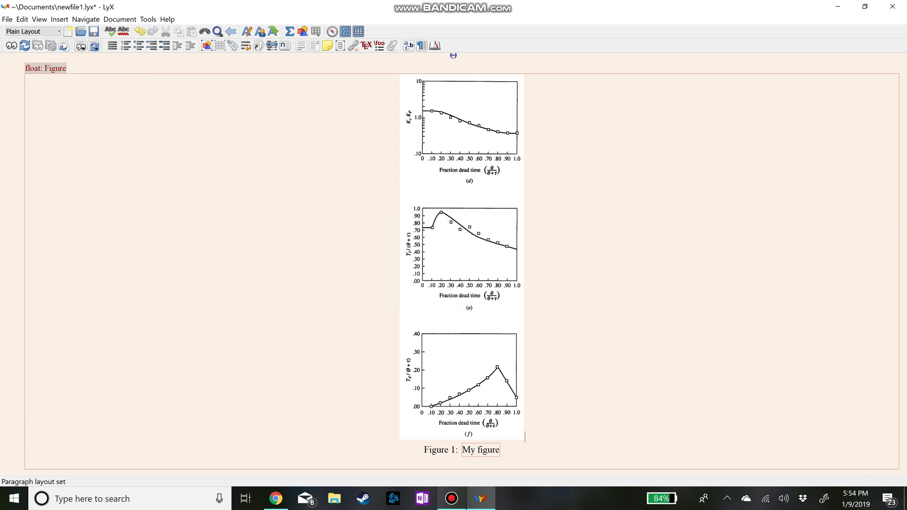
Set the alignment of the "To type equations press the shortcut CTRL+SHIFT+M" paragraph to Center.
{"action": "scroll", "coordinate": [453, 263], "scroll_direction": "up", "scroll_amount": 4}
{"action": "scroll", "coordinate": [452, 263], "scroll_direction": "up", "scroll_amount": 2}
{"action": "left_click", "coordinate": [49, 145]}
{"action": "left_click", "coordinate": [211, 161]}
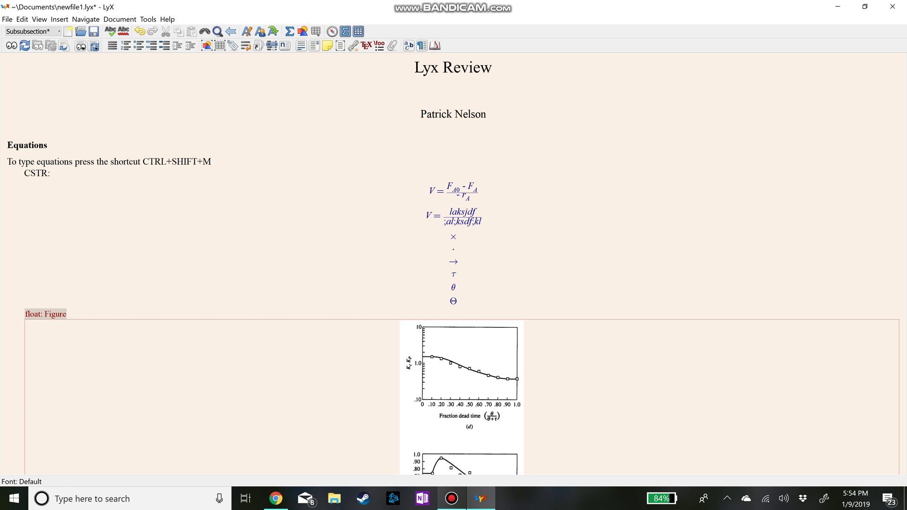
{"action": "key", "text": "alt+e"}
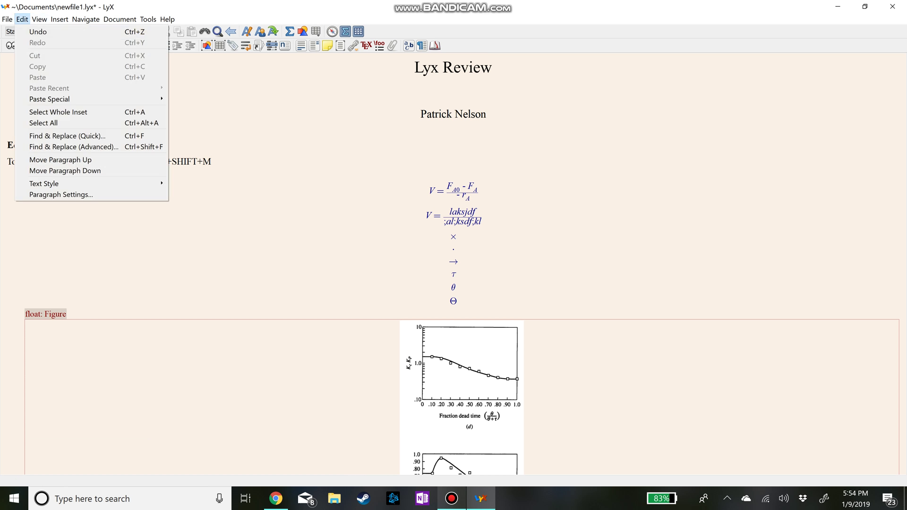
{"action": "key", "text": "Up"}
{"action": "key", "text": "Return"}
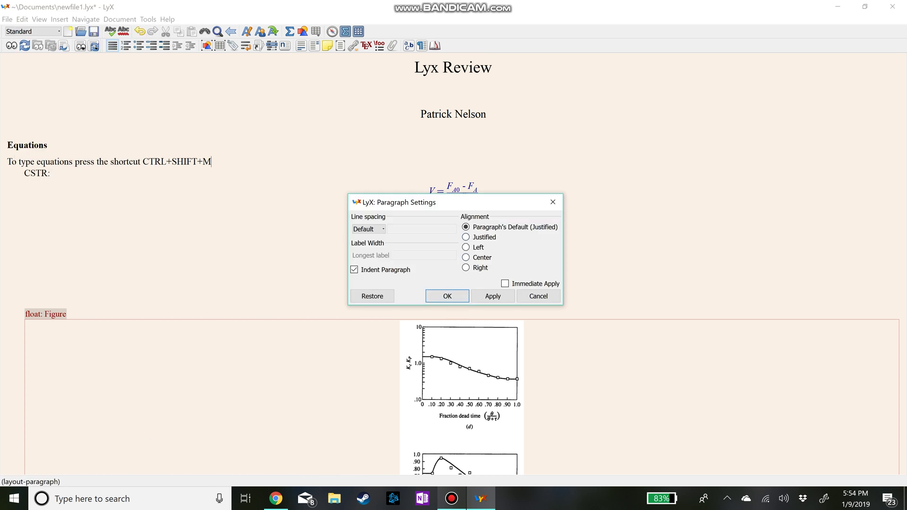
{"action": "key", "text": "Down"}
{"action": "key", "text": "Down"}
{"action": "key", "text": "Down"}
{"action": "key", "text": "Return"}
Collapse the figure float and expand it again.
{"action": "scroll", "coordinate": [453, 263], "scroll_direction": "down", "scroll_amount": 8}
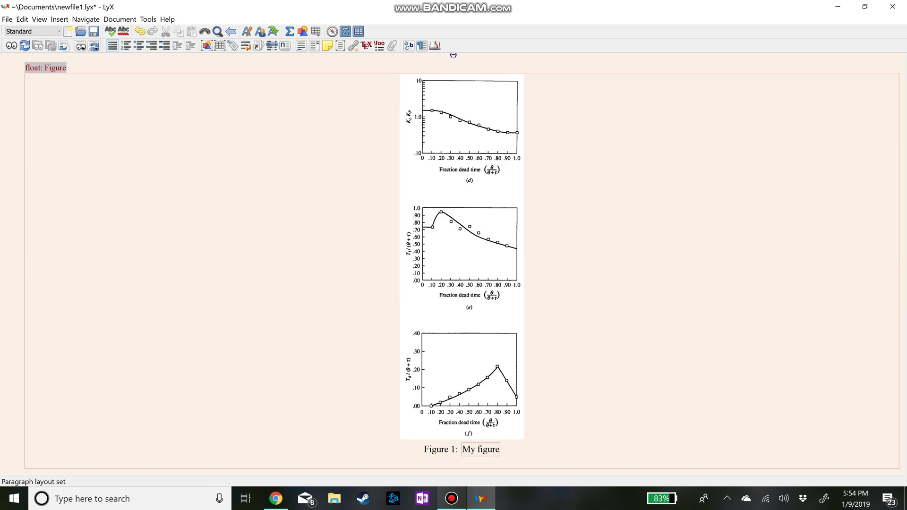
{"action": "scroll", "coordinate": [454, 263], "scroll_direction": "up", "scroll_amount": 4}
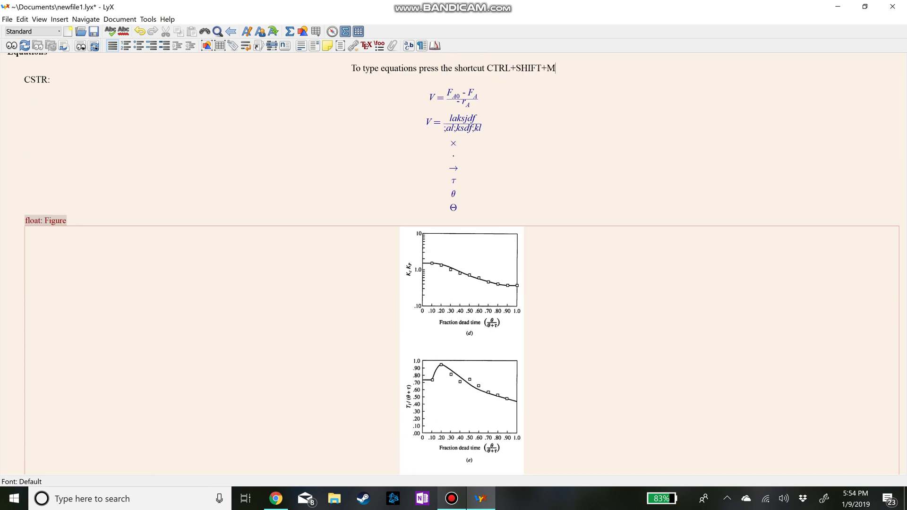
{"action": "left_click", "coordinate": [45, 221]}
{"action": "left_click", "coordinate": [46, 221]}
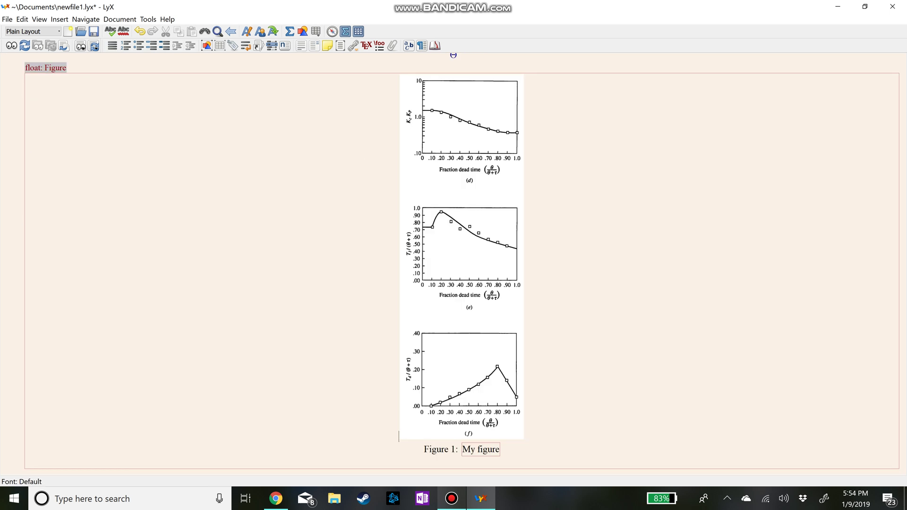
Collapse the float containing the "My figure" caption and start a new paragraph below it.
{"action": "scroll", "coordinate": [45, 220], "scroll_direction": "up", "scroll_amount": 1}
{"action": "scroll", "coordinate": [454, 265], "scroll_direction": "up", "scroll_amount": 3}
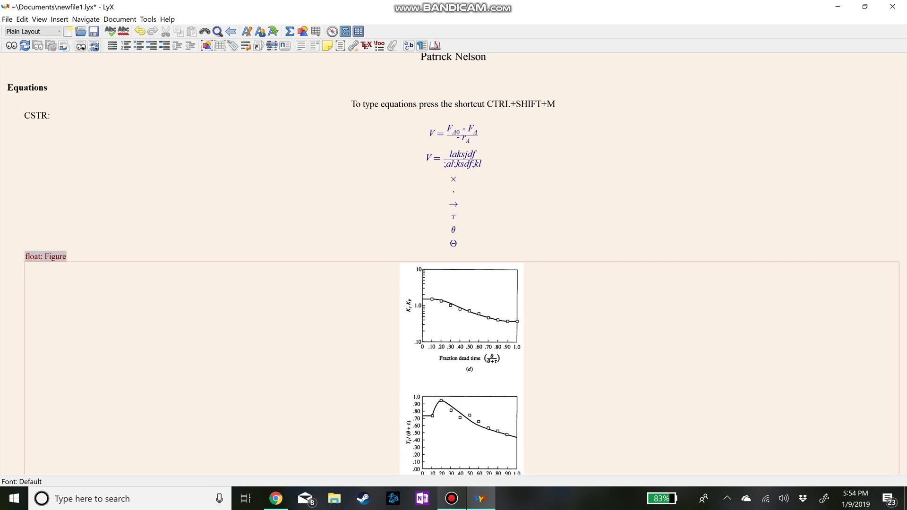
{"action": "left_click", "coordinate": [46, 256]}
{"action": "left_click", "coordinate": [45, 256]}
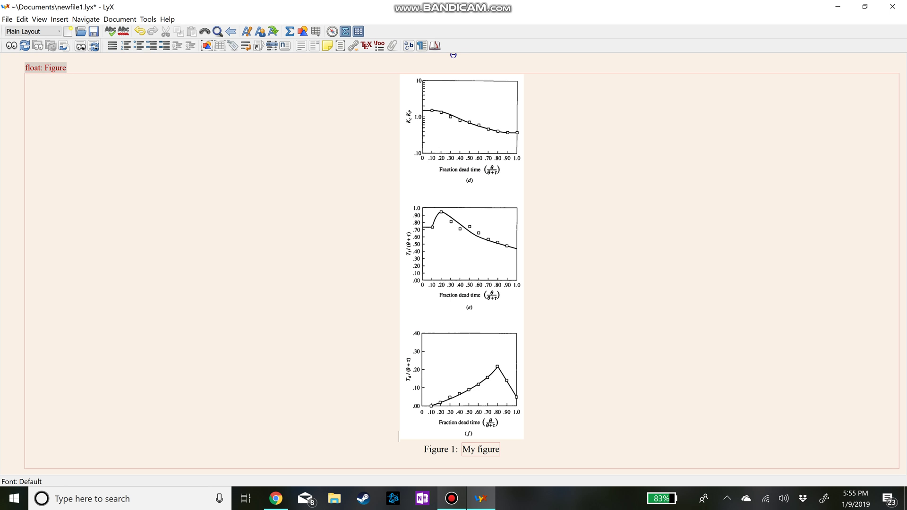
{"action": "left_click", "coordinate": [462, 450]}
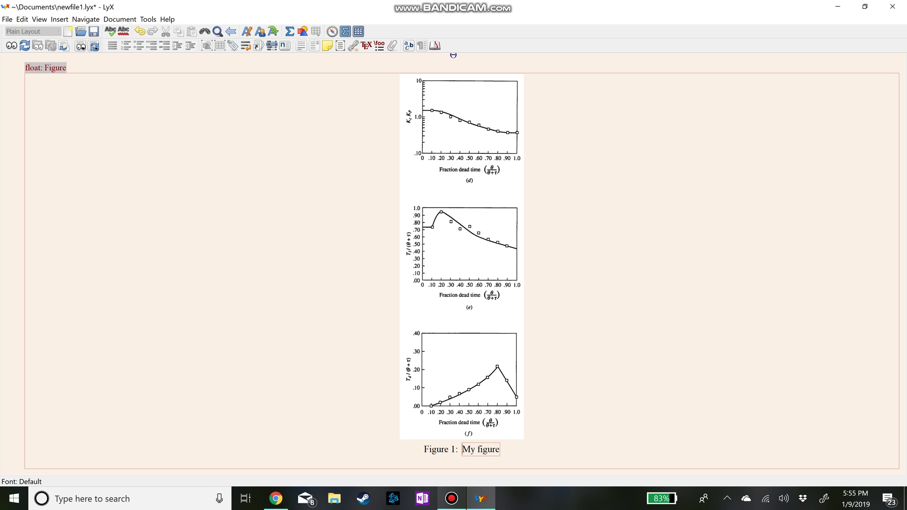
{"action": "left_click", "coordinate": [45, 68]}
{"action": "key", "text": "Return"}
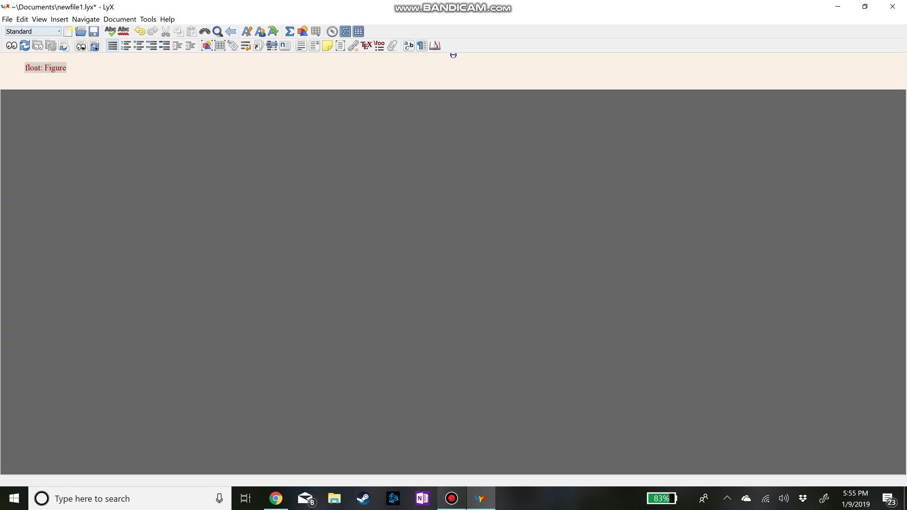
{"action": "left_click", "coordinate": [59, 18]}
{"action": "mouse_move", "coordinate": [72, 76]}
{"action": "key", "text": "Down"}
{"action": "key", "text": "Return"}
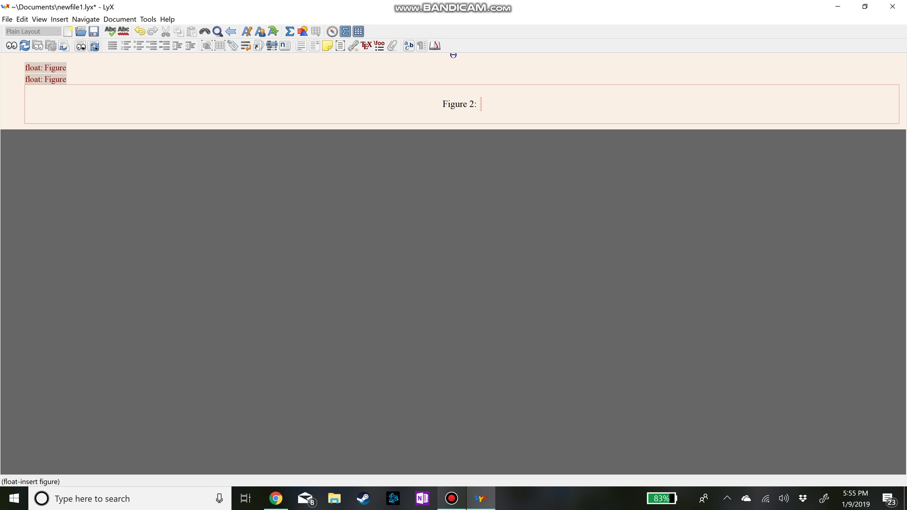
{"action": "key", "text": "BackSpace"}
{"action": "key", "text": "BackSpace"}
{"action": "key", "text": "BackSpace"}
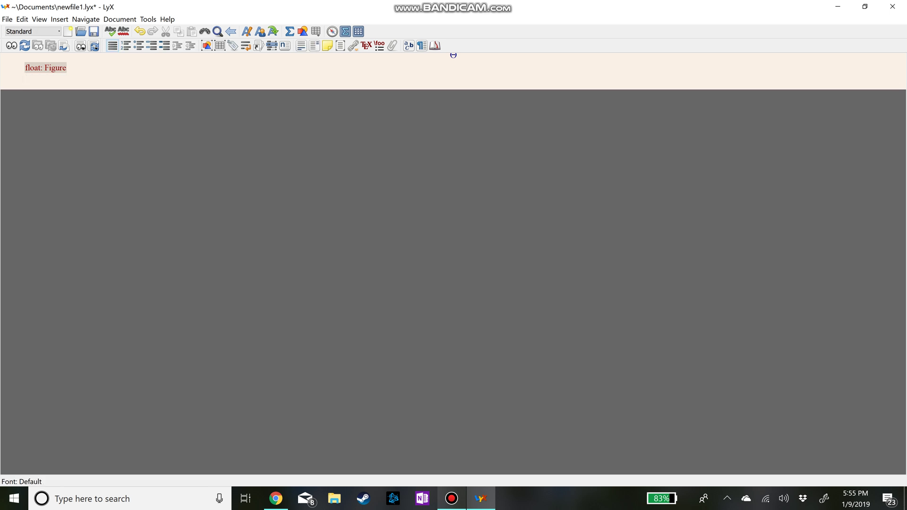
Insert a table float in the empty paragraph below the figure float.
{"action": "scroll", "coordinate": [453, 263], "scroll_direction": "up", "scroll_amount": 4}
{"action": "key", "text": "alt+i"}
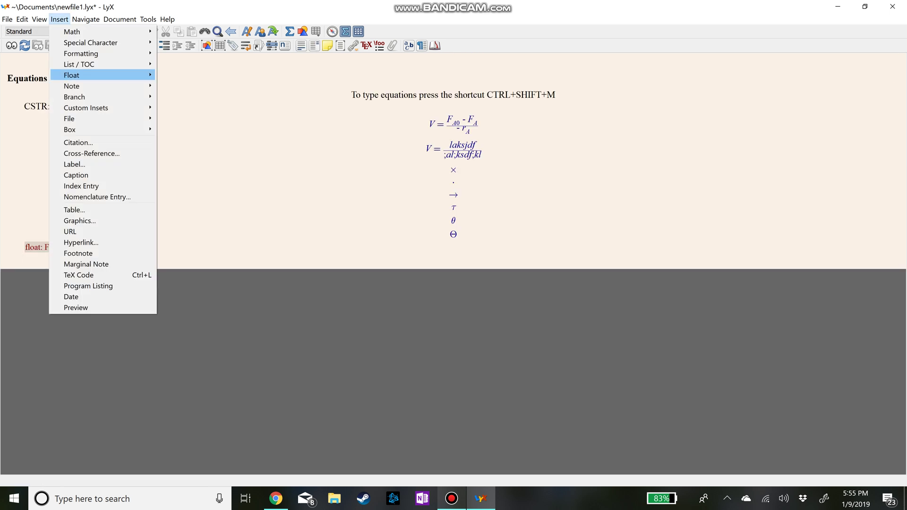
{"action": "key", "text": "Right"}
{"action": "key", "text": "Down"}
{"action": "key", "text": "Down"}
{"action": "key", "text": "Return"}
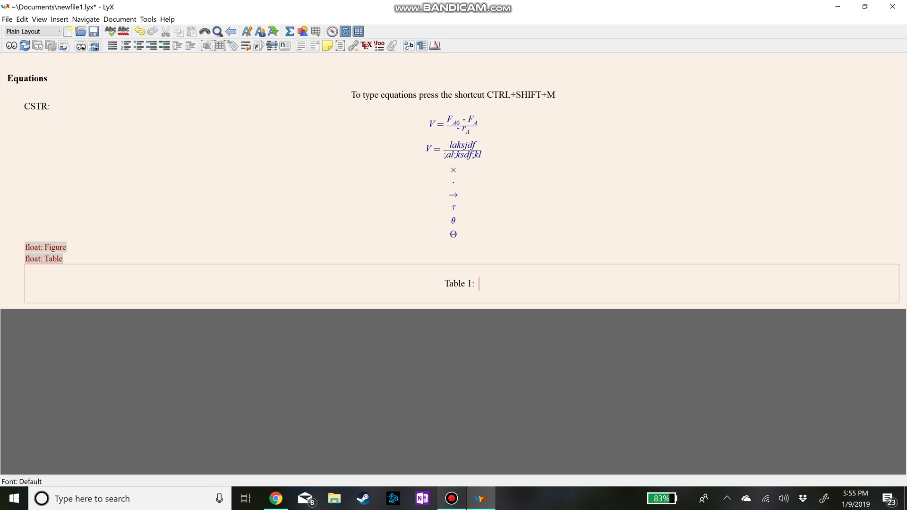
Insert a table with 5 rows and 5 columns above the caption in the table float.
{"action": "key", "text": "alt+i"}
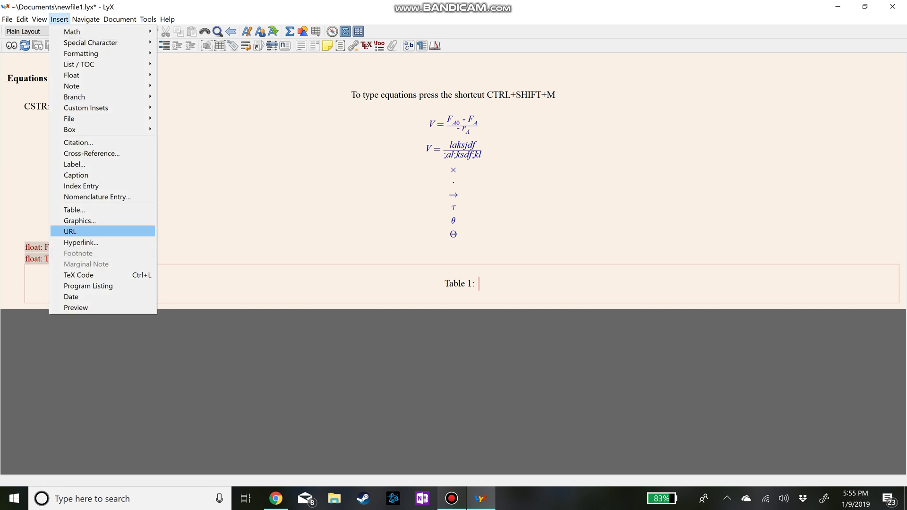
{"action": "key", "text": "Up"}
{"action": "key", "text": "Up"}
{"action": "key", "text": "Return"}
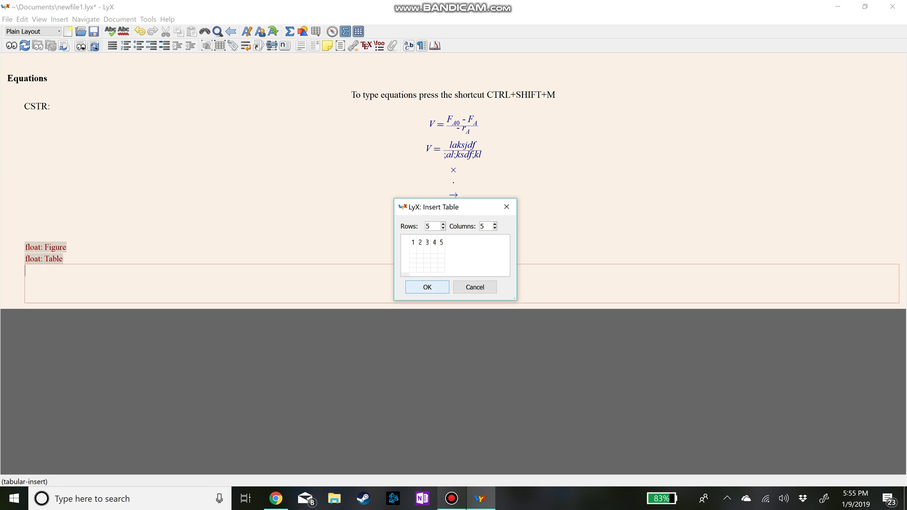
{"action": "key", "text": "Return"}
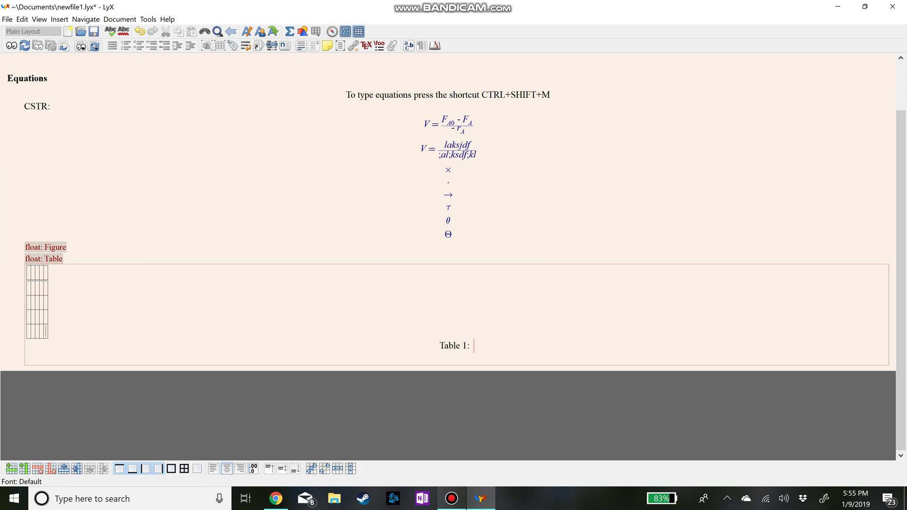
Collapse the table float and start a new paragraph below it.
{"action": "key", "text": "Up"}
{"action": "left_click", "coordinate": [44, 259]}
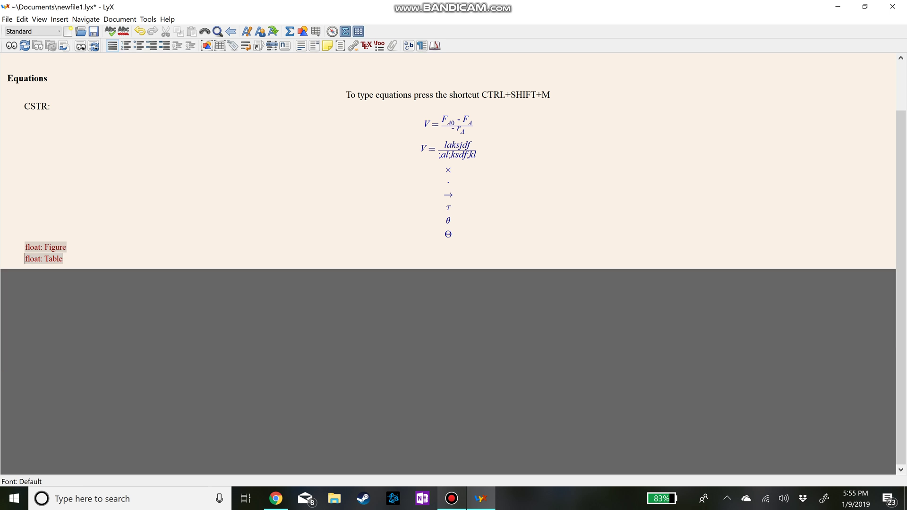
{"action": "scroll", "coordinate": [448, 256], "scroll_direction": "up", "scroll_amount": 2}
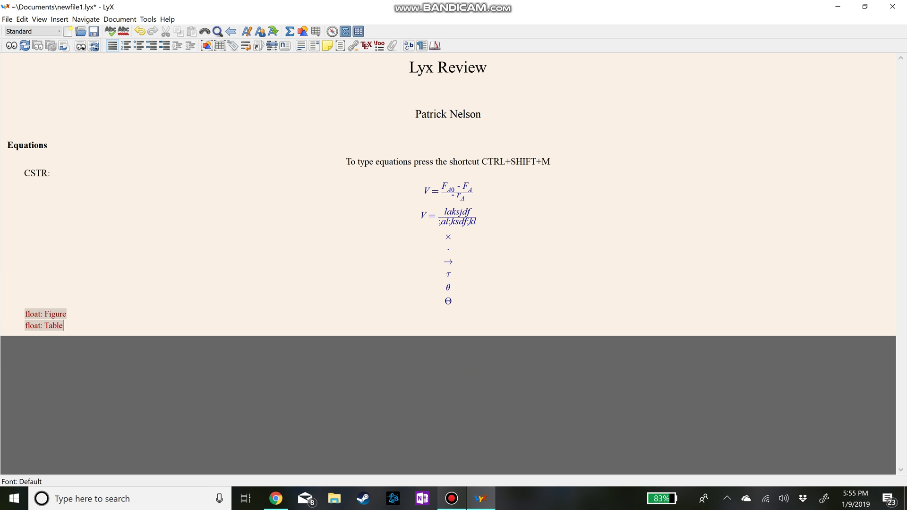
{"action": "key", "text": "Return"}
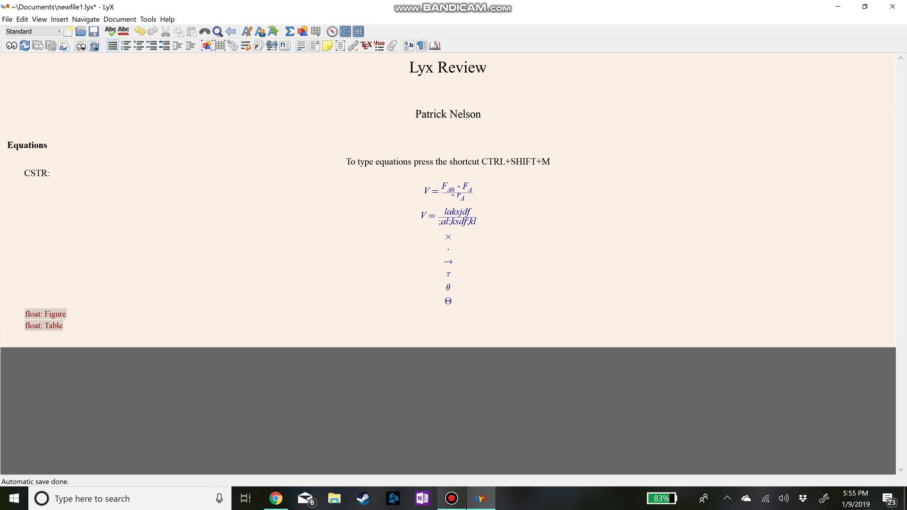
Switch to Chrome and open the University of Utah Canvas site, utah.instructure.com, in a new tab.
{"action": "mouse_move", "coordinate": [275, 498]}
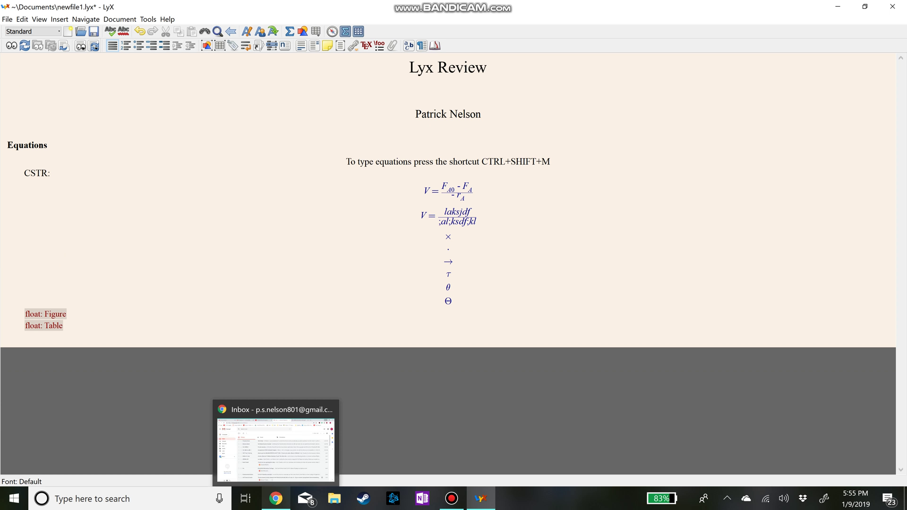
{"action": "left_click", "coordinate": [276, 498]}
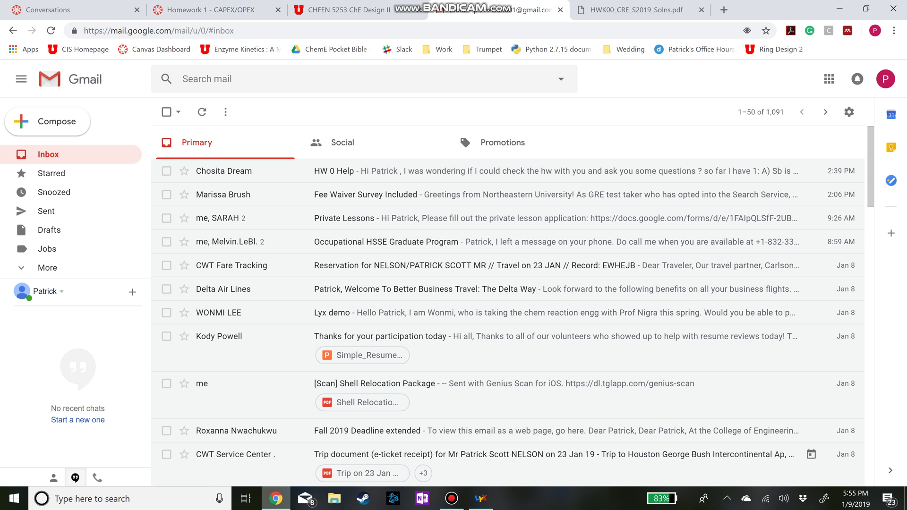
{"action": "left_click", "coordinate": [724, 9]}
{"action": "type", "text": "cis.utah.edu"}
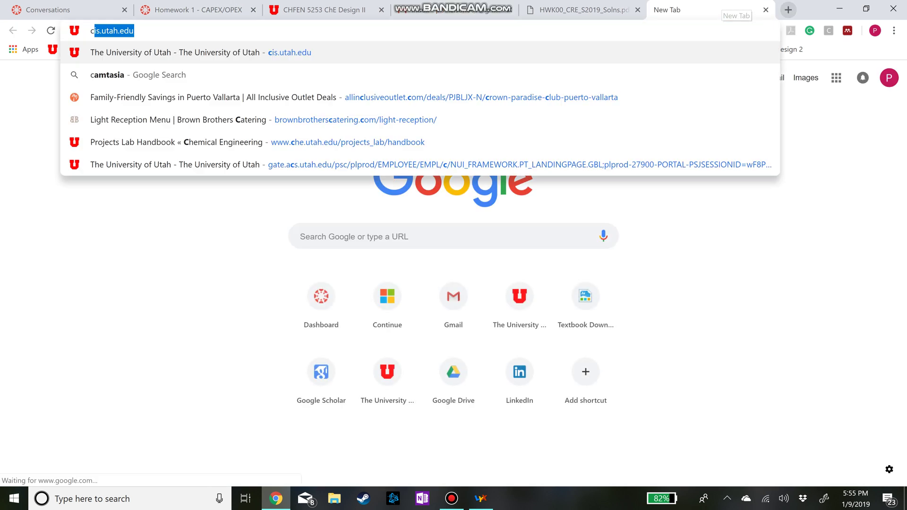
{"action": "key", "text": "Return"}
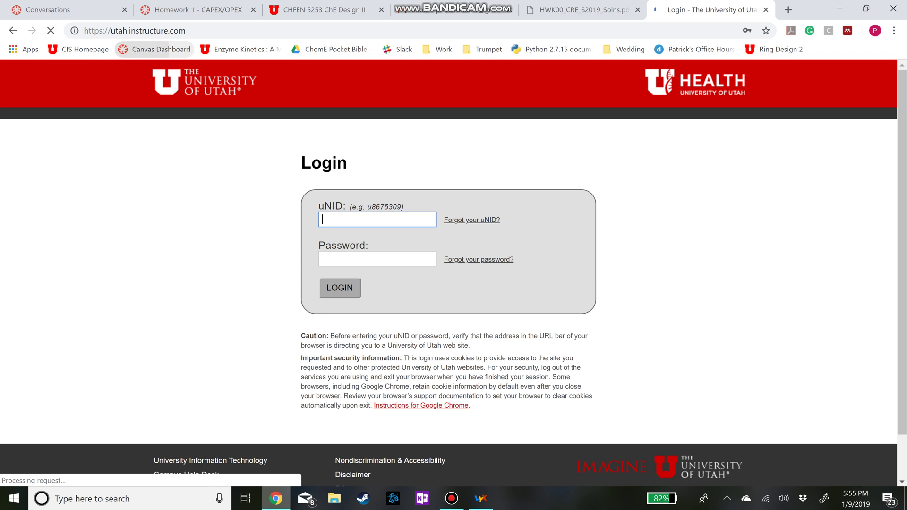